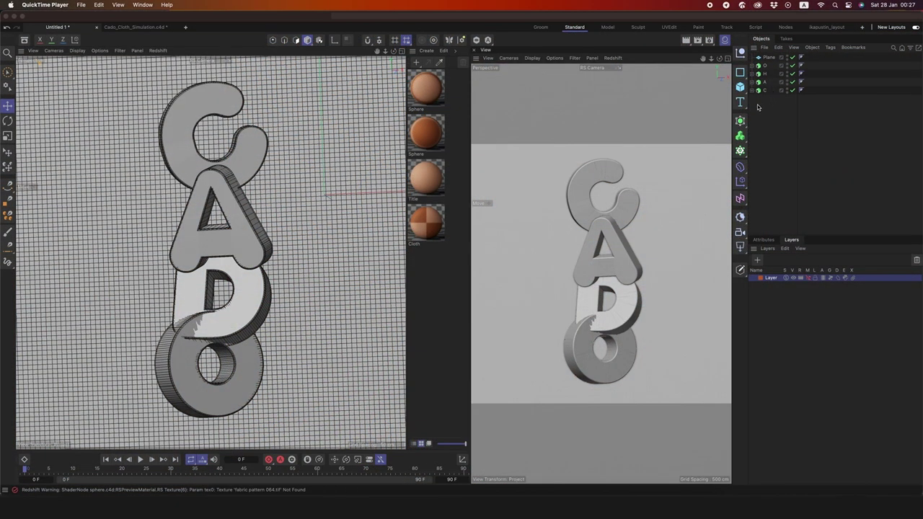
Fuse the C, A, D and O letters with a Volume Builder nested under a Volume Mesher.
left_click(739, 141)
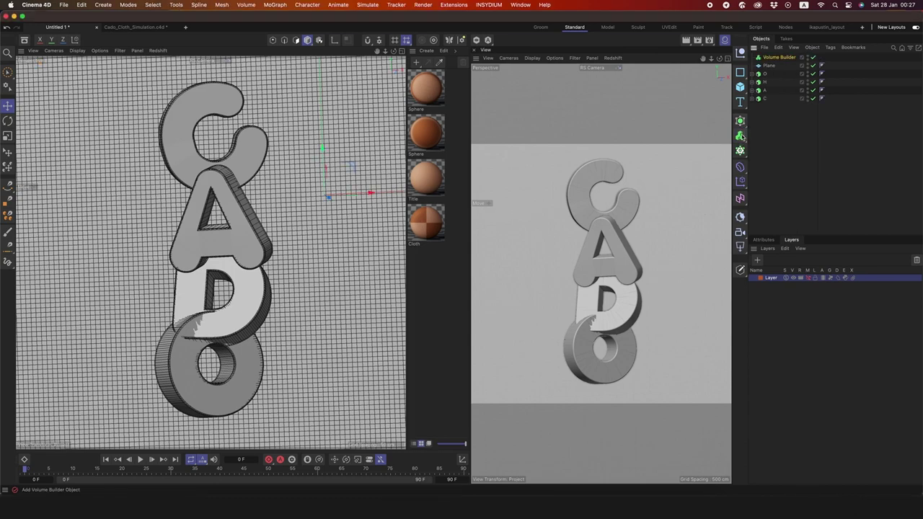
left_click_drag(742, 137, 788, 156)
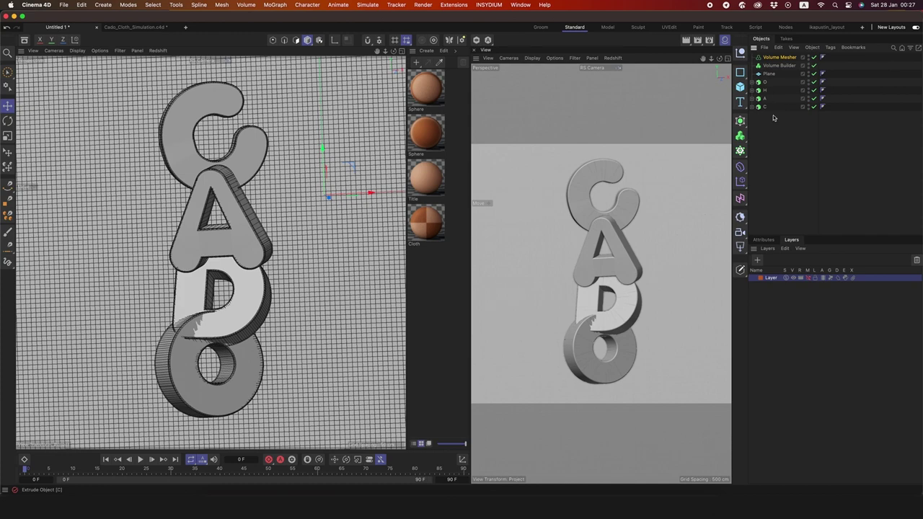
mouse_move(773, 118)
left_mouse_down()
mouse_move(760, 81)
mouse_move(773, 59)
left_mouse_up()
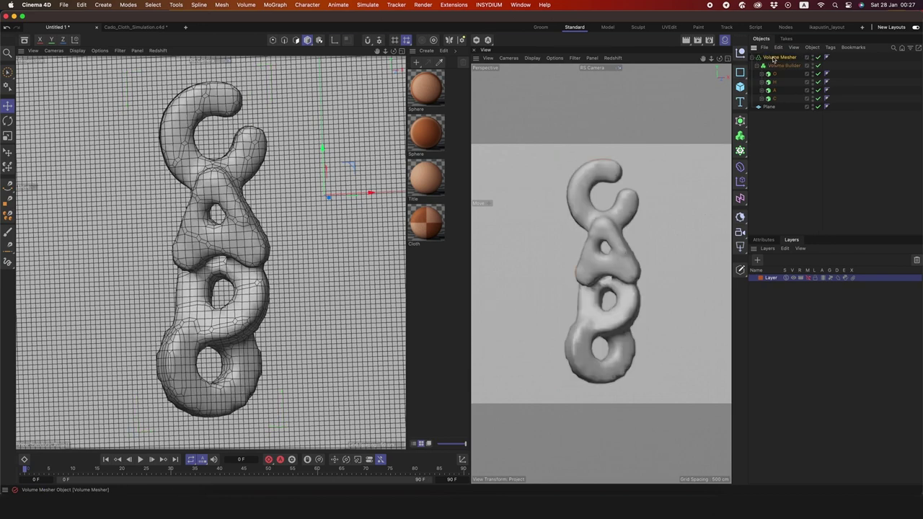
Set the Volume Builder's voxel size to 2 cm and add an SDF Smooth filter at 53% strength.
left_click(765, 241)
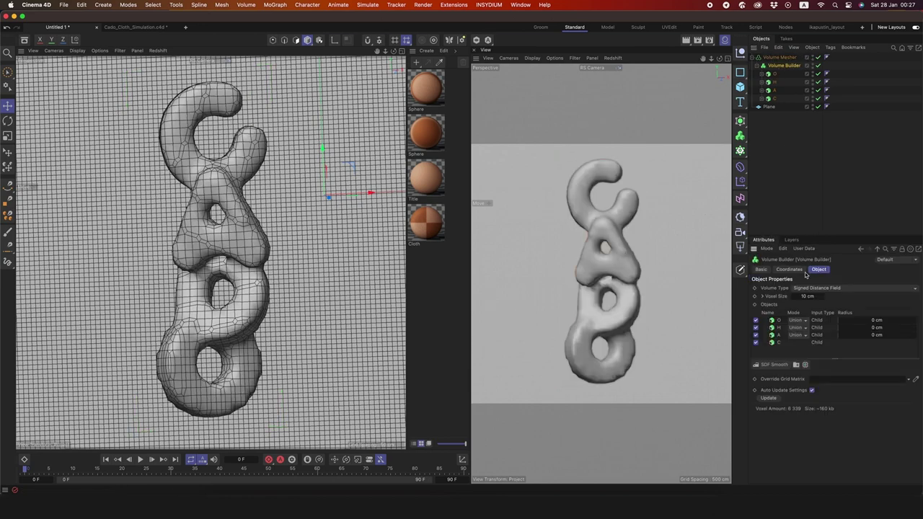
left_click(809, 297)
type("2")
key("Return")
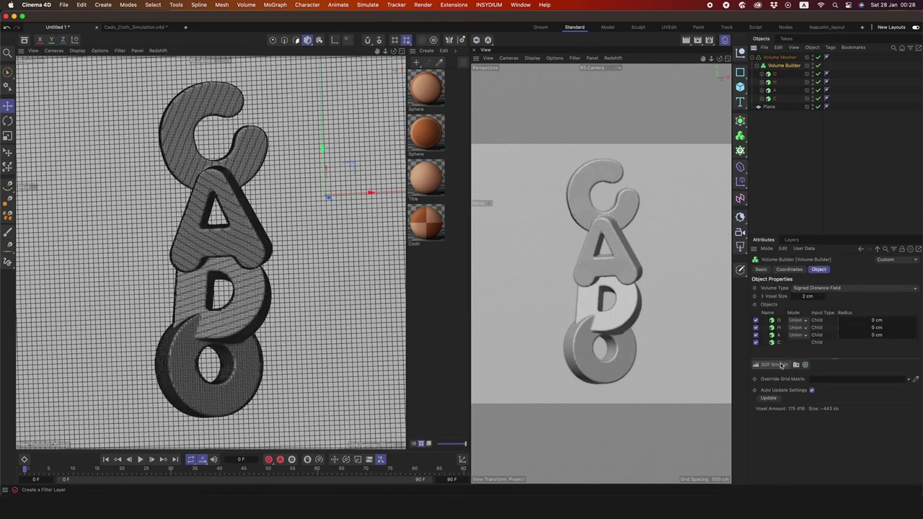
left_click(782, 365)
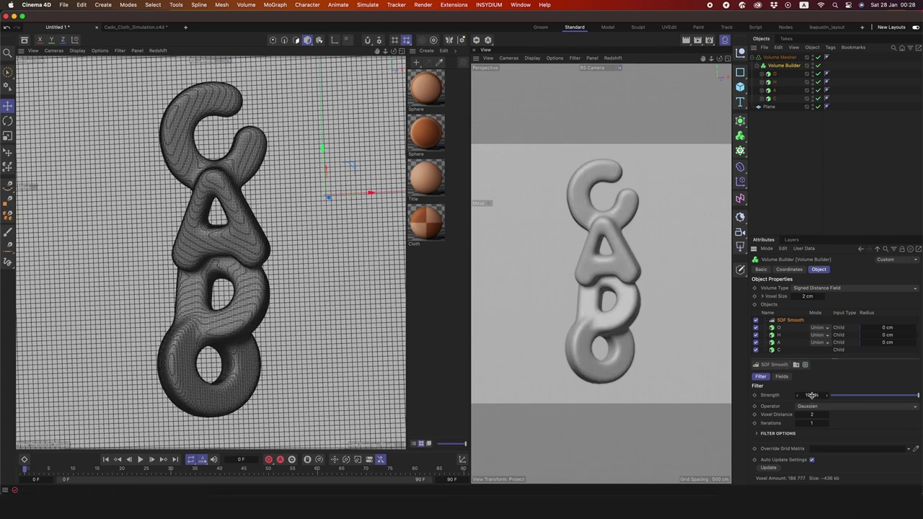
left_click(811, 395)
type("5")
type("3")
key("Return")
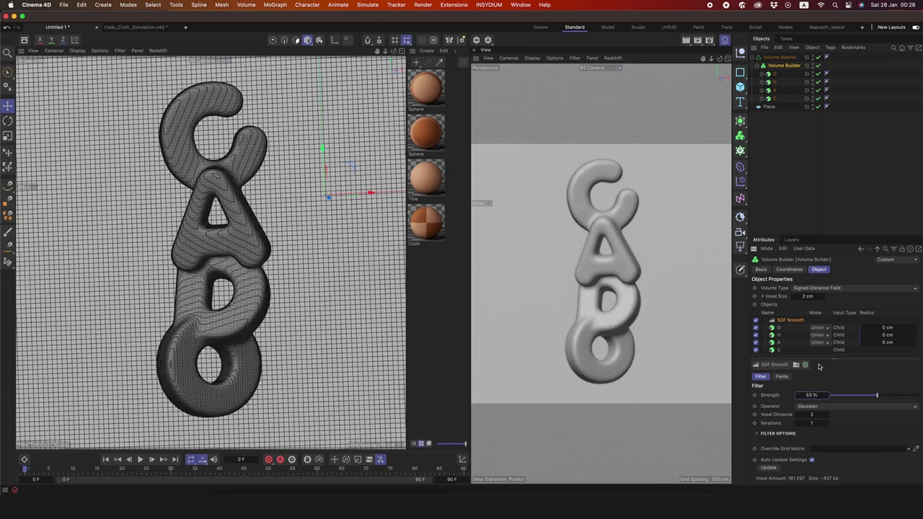
Set the Volume Mesher's voxel range threshold to 57% and bake it into a polygon object.
left_click(779, 58)
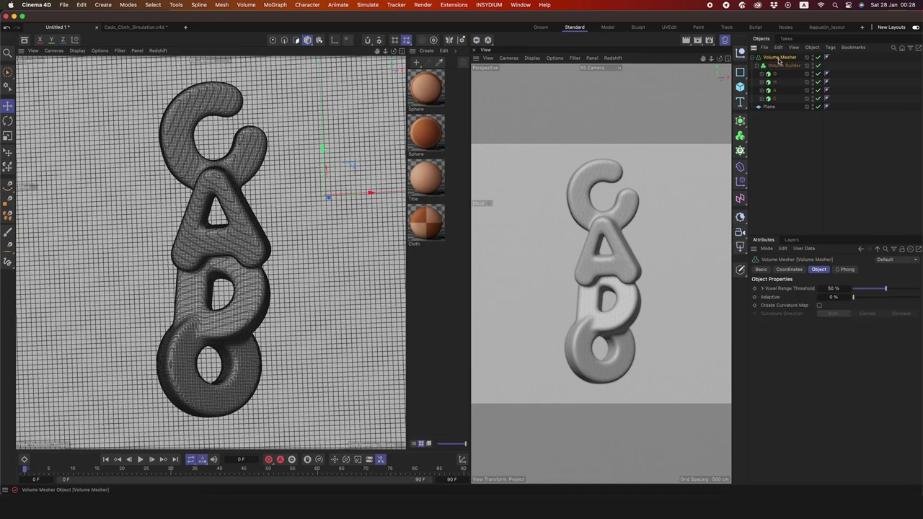
double_click(835, 288)
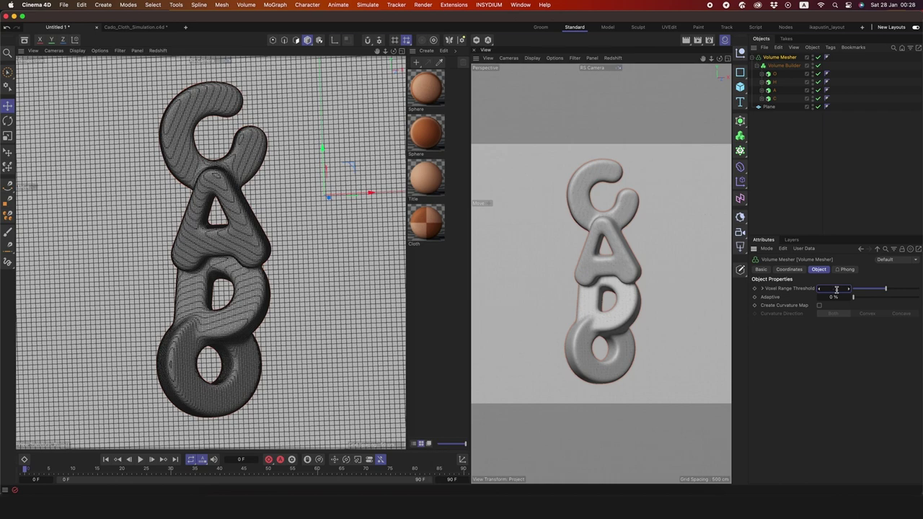
type("57")
key("Return")
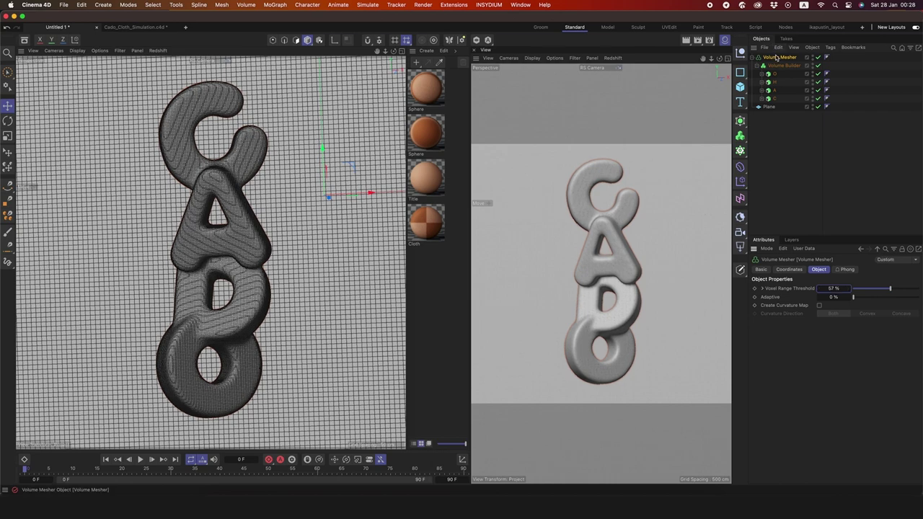
key("c")
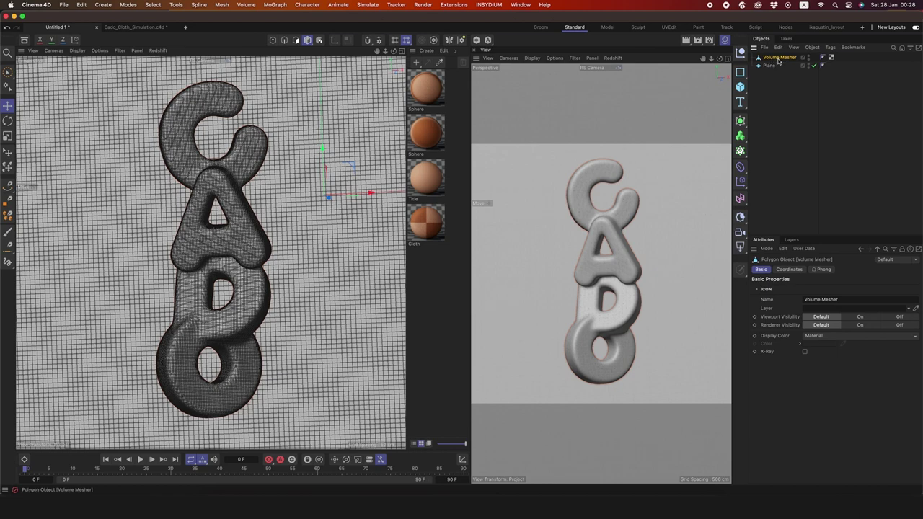
Wrap the volume mesh in a Remesh generator at 50% mesh density.
left_click(740, 121)
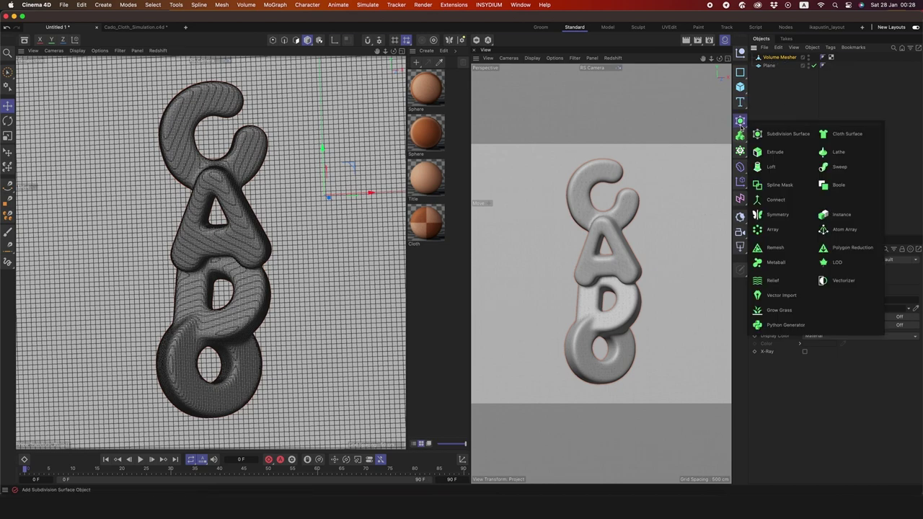
left_click(775, 248, "alt")
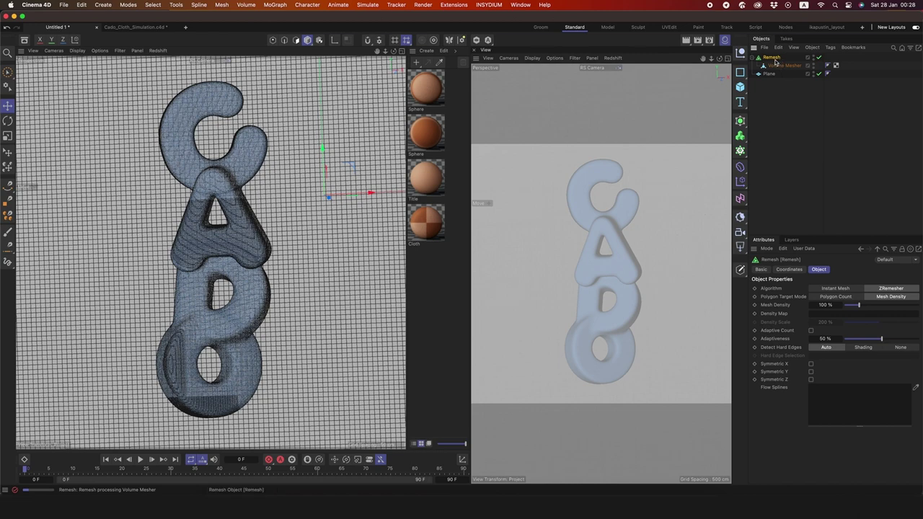
left_click(826, 305)
type("50")
key("Return")
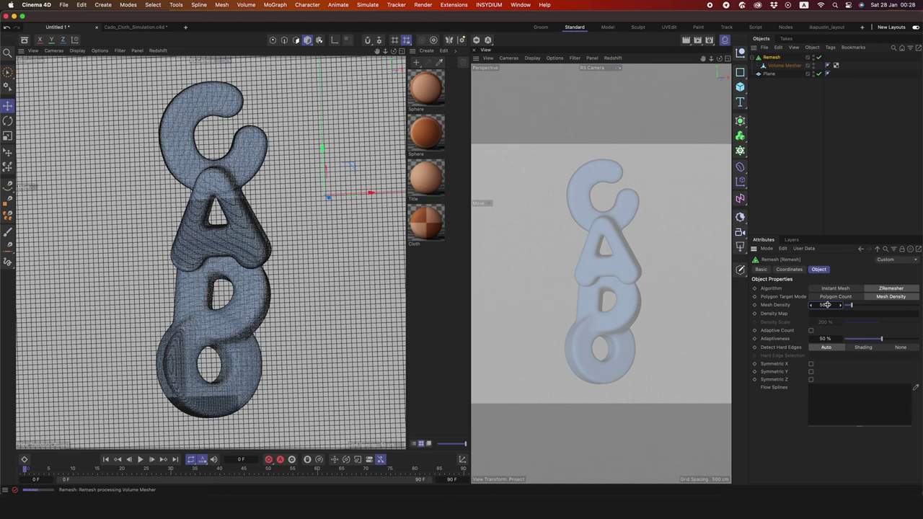
Duplicate the Remesh object, then bake the original with C and start naming it CADO.
left_click(797, 97)
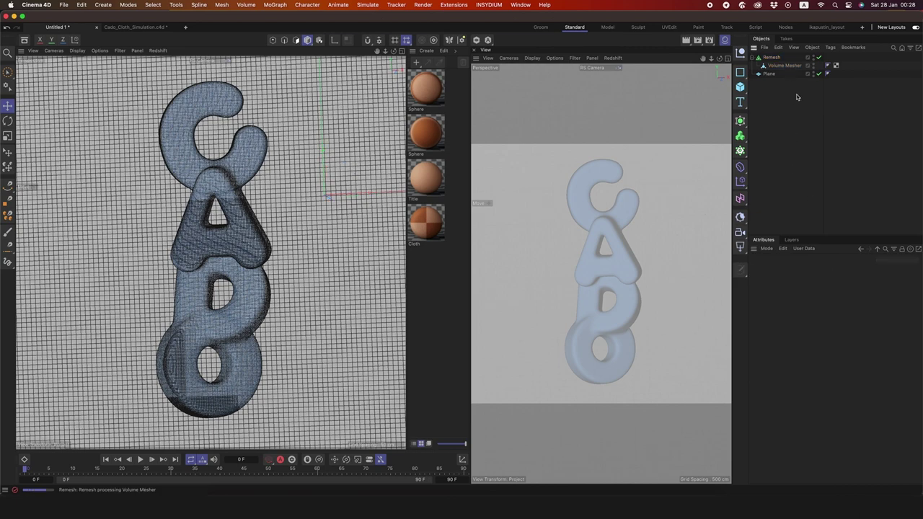
left_click(772, 57)
key("ctrl+c")
key("ctrl+v")
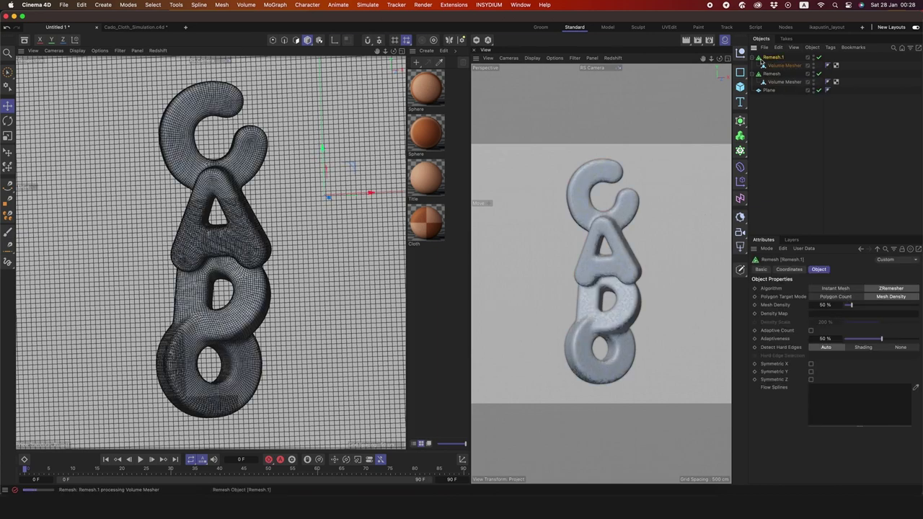
left_click(753, 57)
left_click(774, 66)
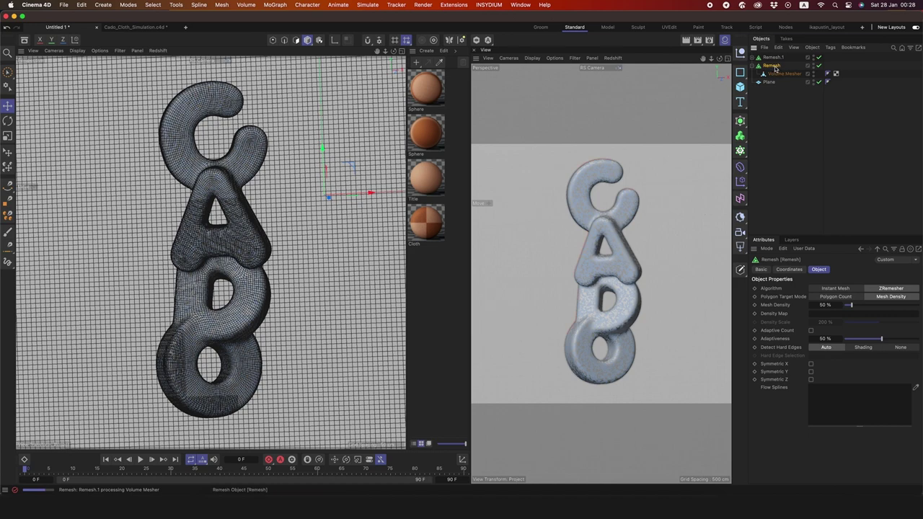
type("c")
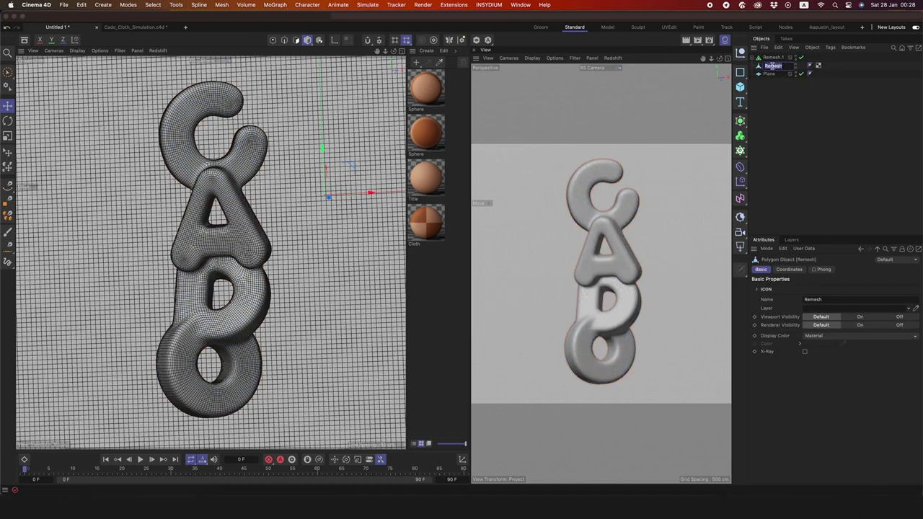
type("CADO")
Confirm the name CADO and rename the duplicate Remesh.1 to 'CADO low'.
key("Return")
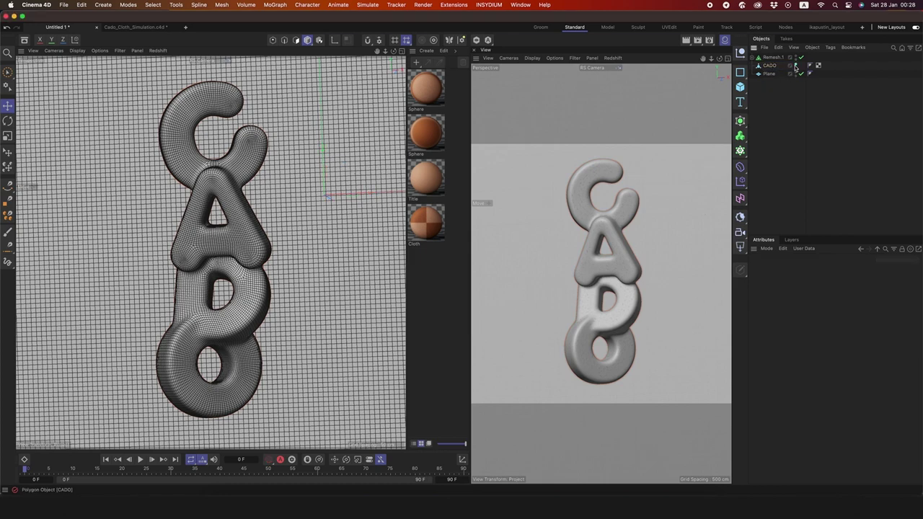
left_click(763, 58)
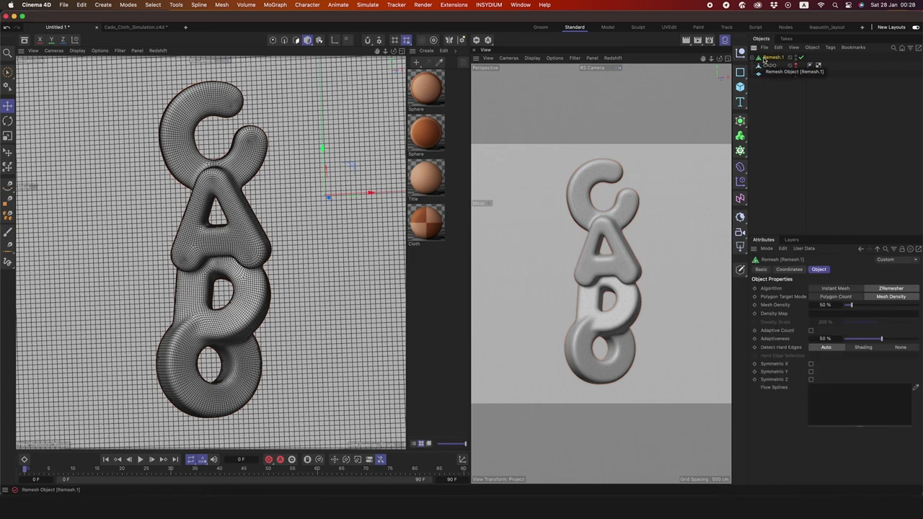
double_click(770, 57)
type("CADO low")
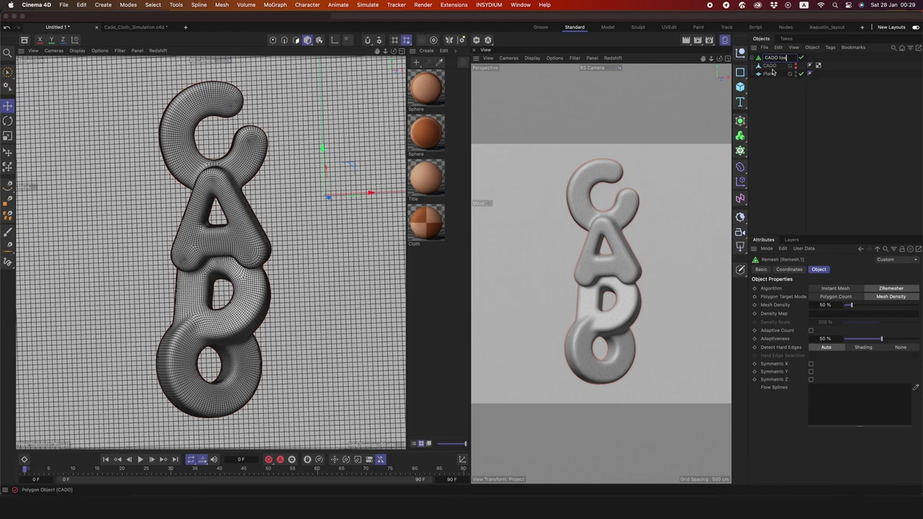
key("Return")
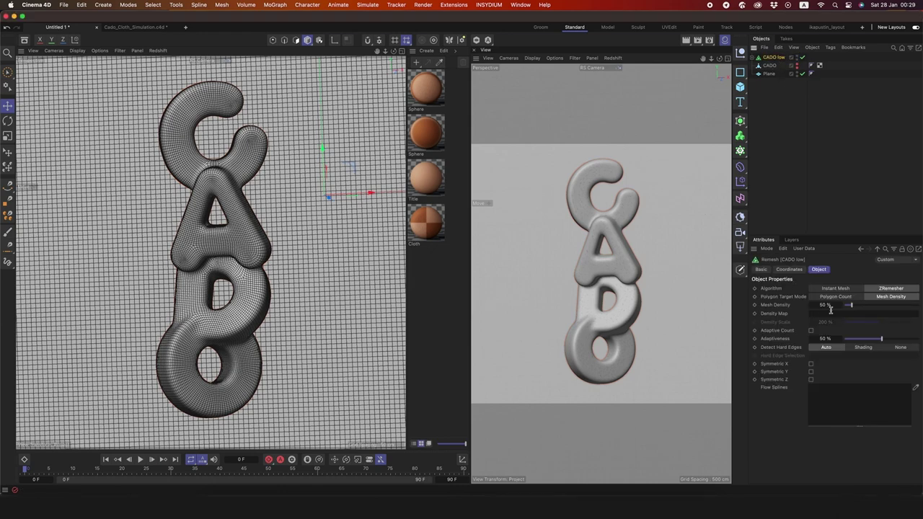
Lower CADO low's mesh density to 15% and bake it into a polygon object.
left_click(826, 306)
type("20")
key("Return")
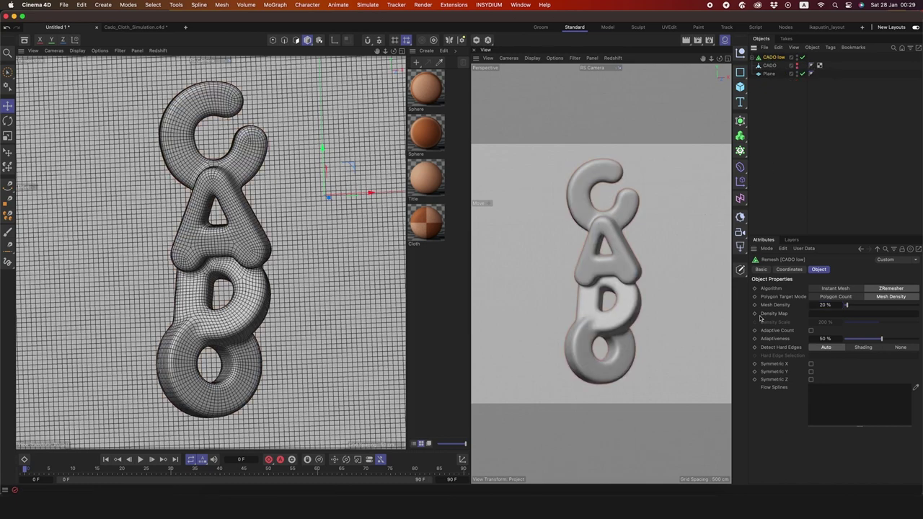
left_click(825, 306)
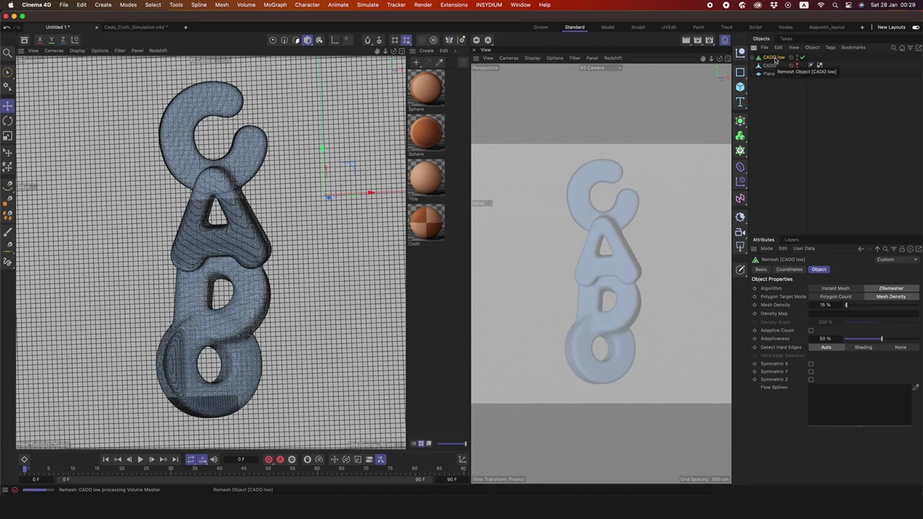
key("c")
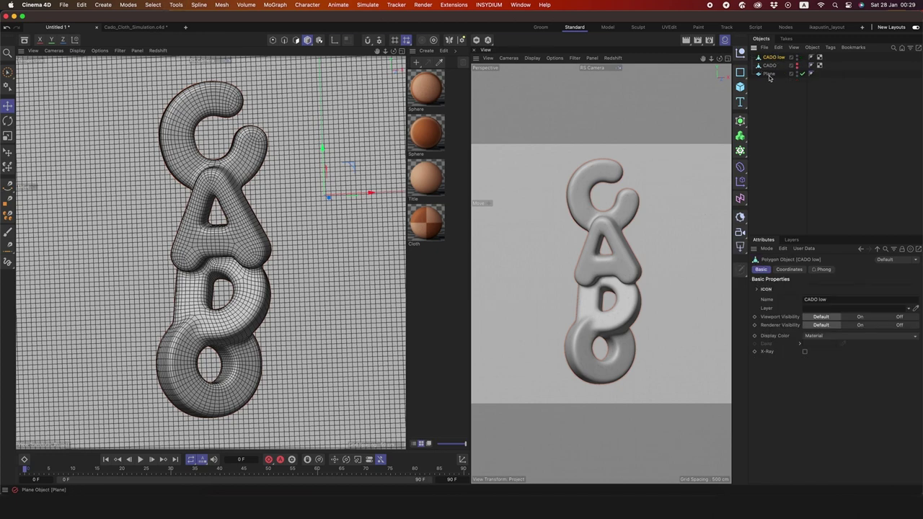
Add a Cloth tag to the 150×150-segment Plane.
left_click(770, 75)
right_click(770, 78)
mouse_move(800, 179)
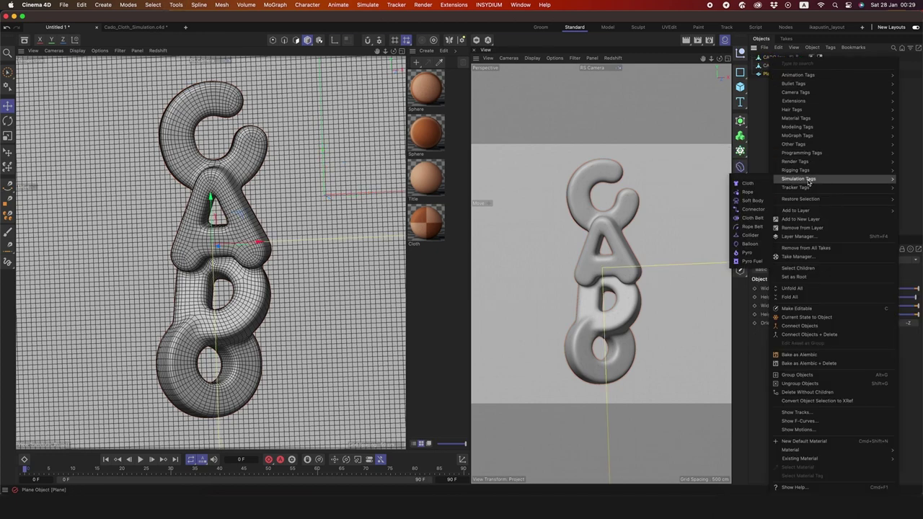
left_click(748, 183)
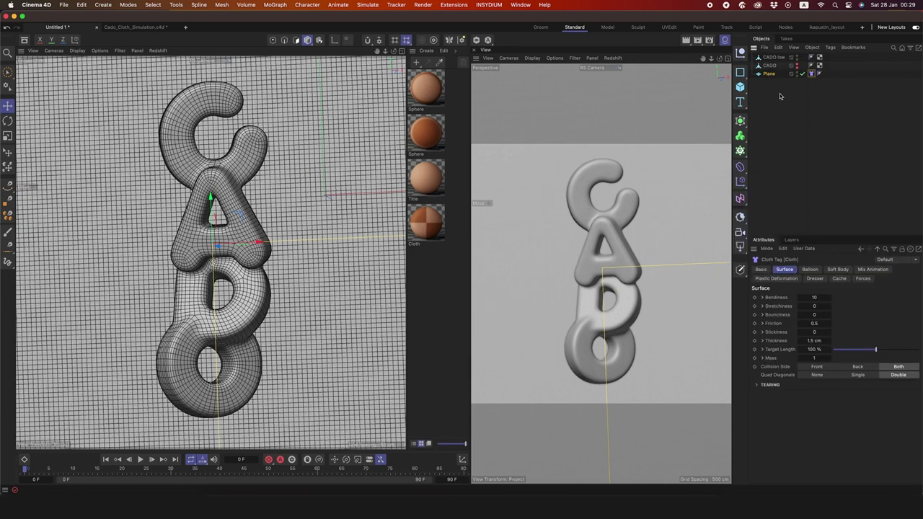
left_click(770, 73)
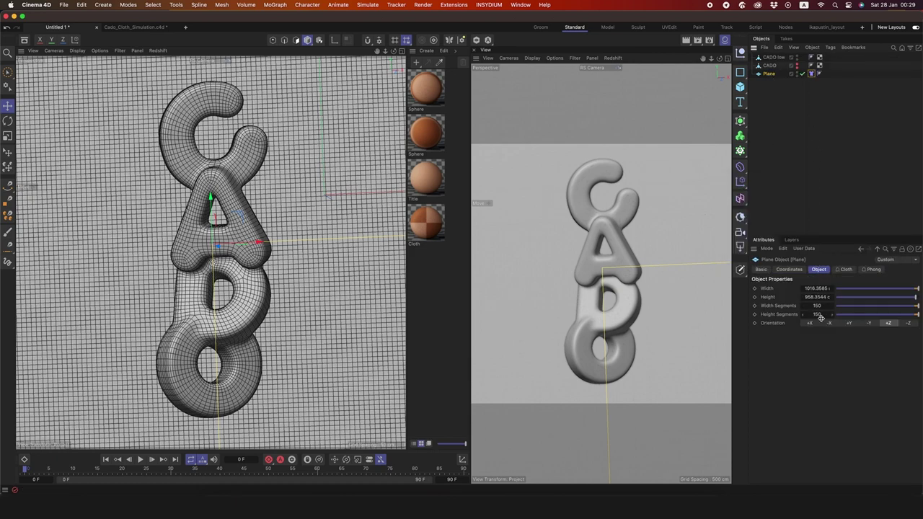
left_click(812, 74)
Set project simulation gravity to zero and collisions to 6 passes with 3 extra iterations.
left_click(805, 218)
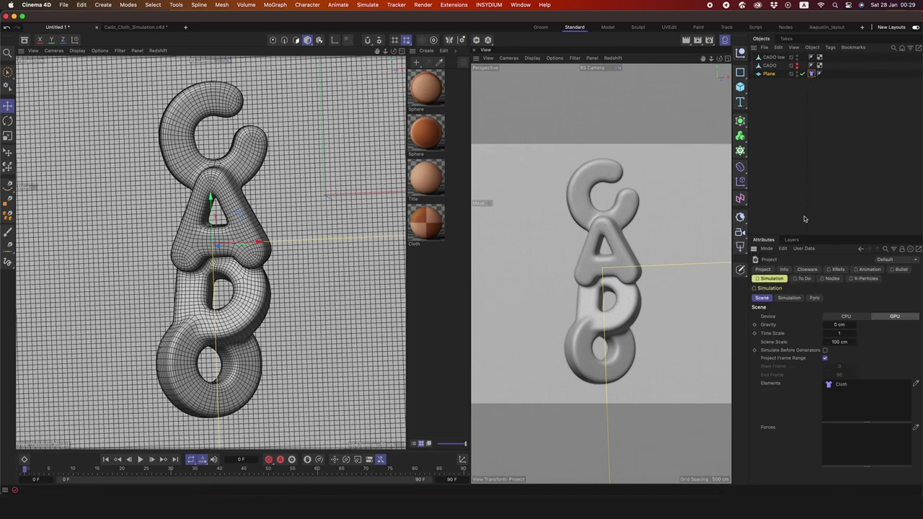
left_click(839, 325)
left_click(789, 298)
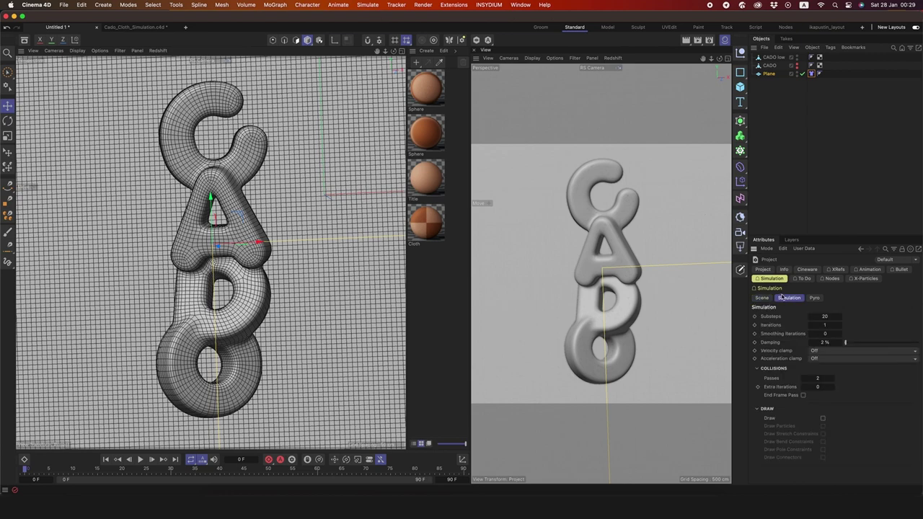
type("6")
left_click(820, 386)
type("3")
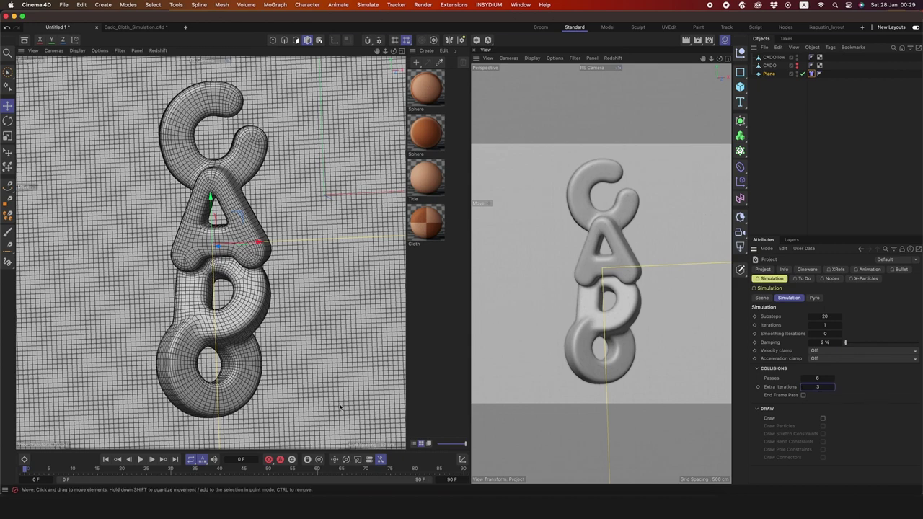
key("Return")
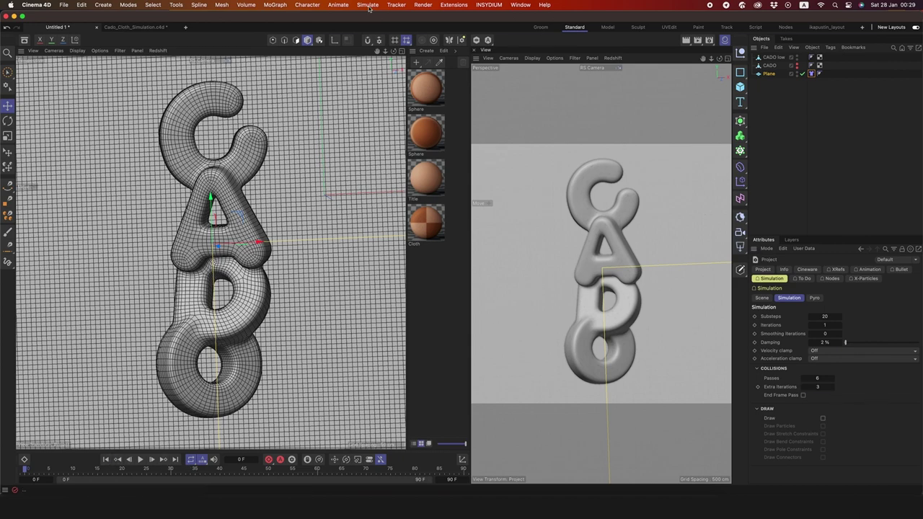
Add an Attractor force and drag it onto the CADO letters in the four-view layout.
left_click(365, 5)
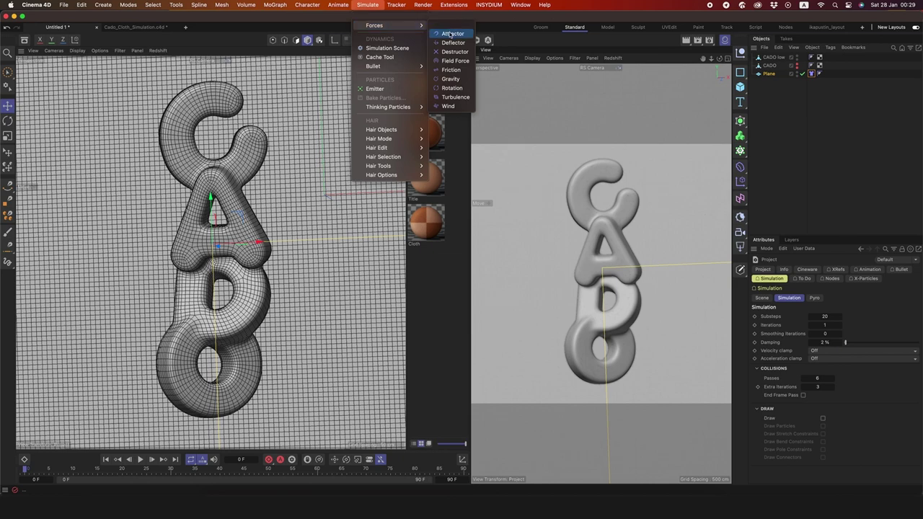
left_click(450, 34)
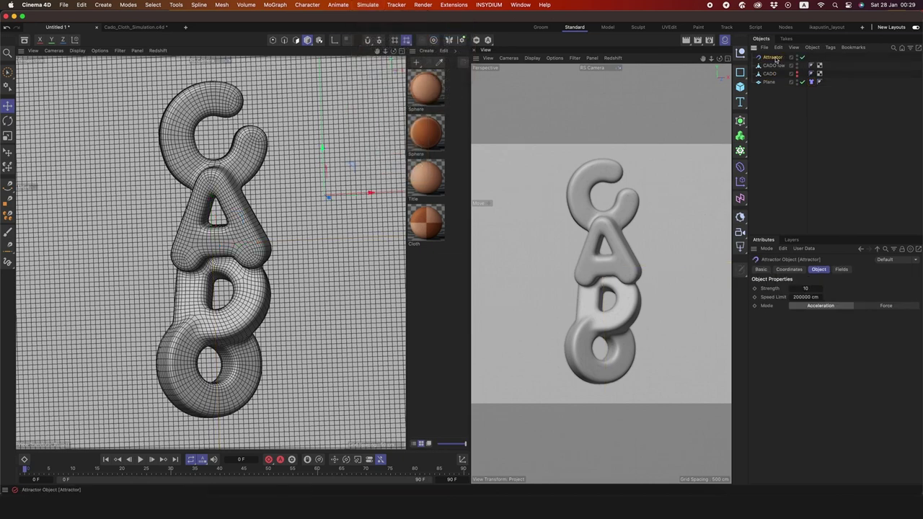
left_click(402, 50)
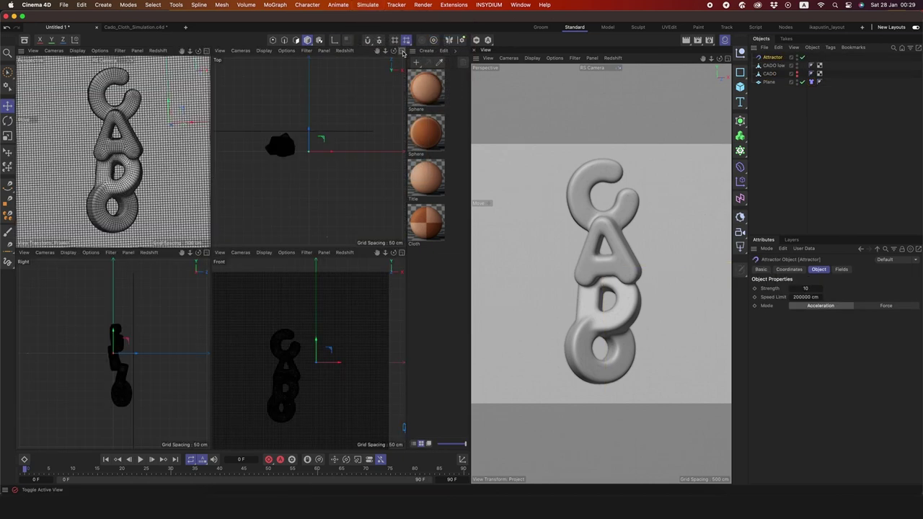
scroll(321, 137, "up", 4)
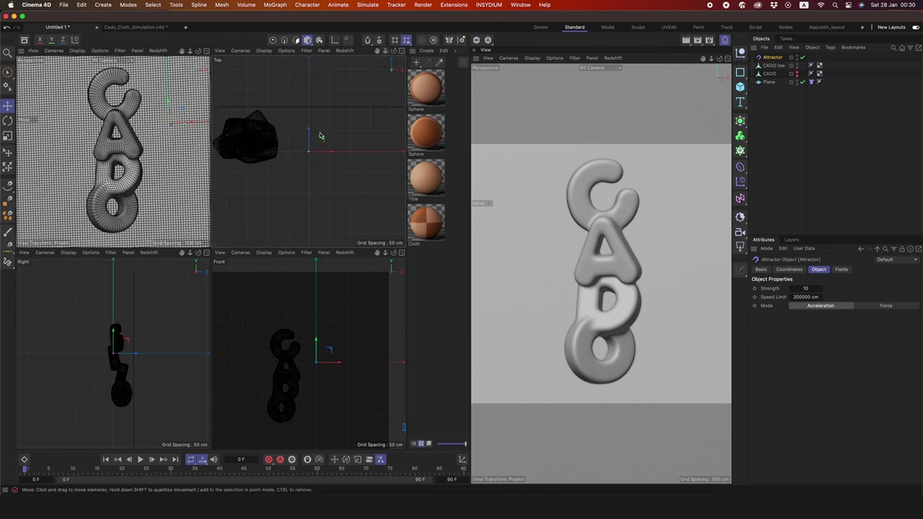
left_click_drag(297, 158, 239, 196)
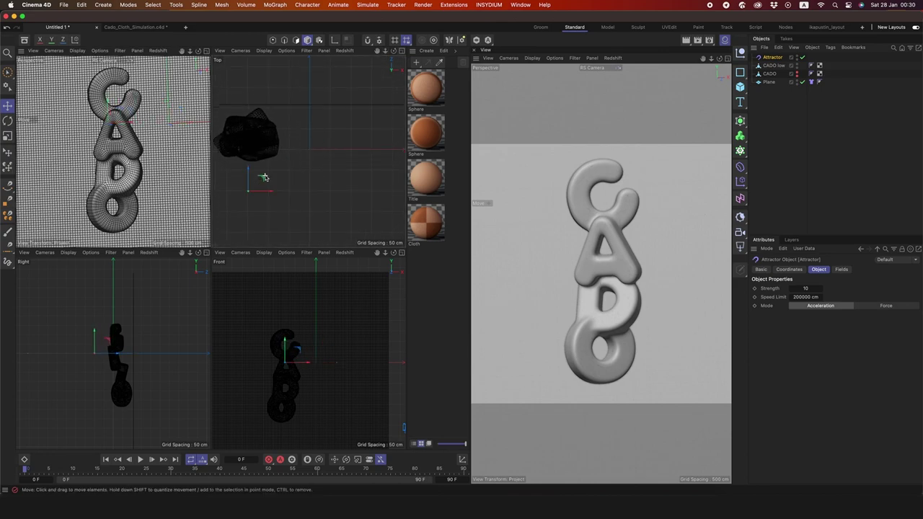
Set the Attractor's position to X -145 cm, Y -62 cm, Z -112 cm.
left_click(798, 270)
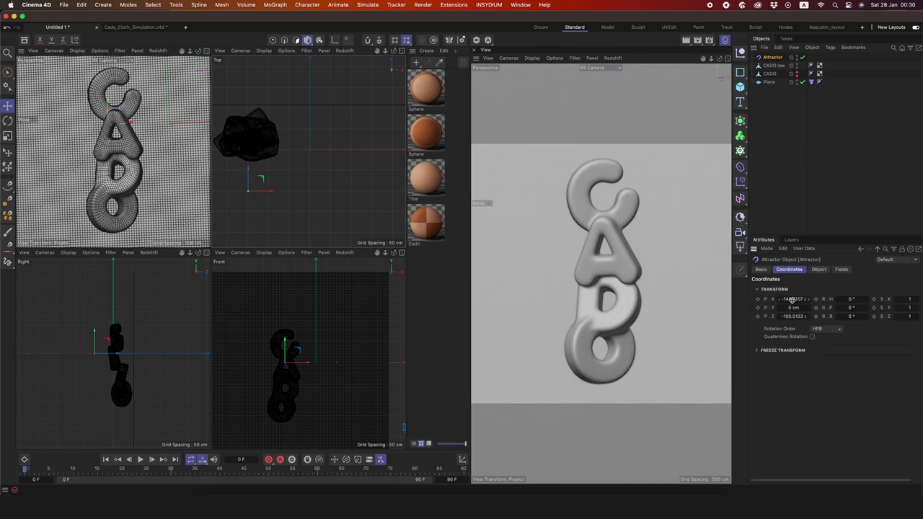
double_click(792, 299)
key("Return")
double_click(794, 308)
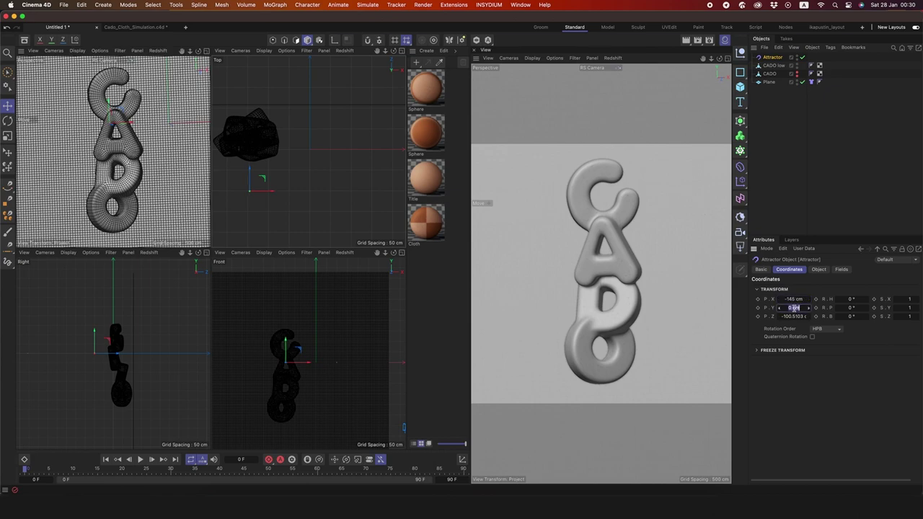
key("BackSpace")
type("-62")
key("Return")
double_click(796, 317)
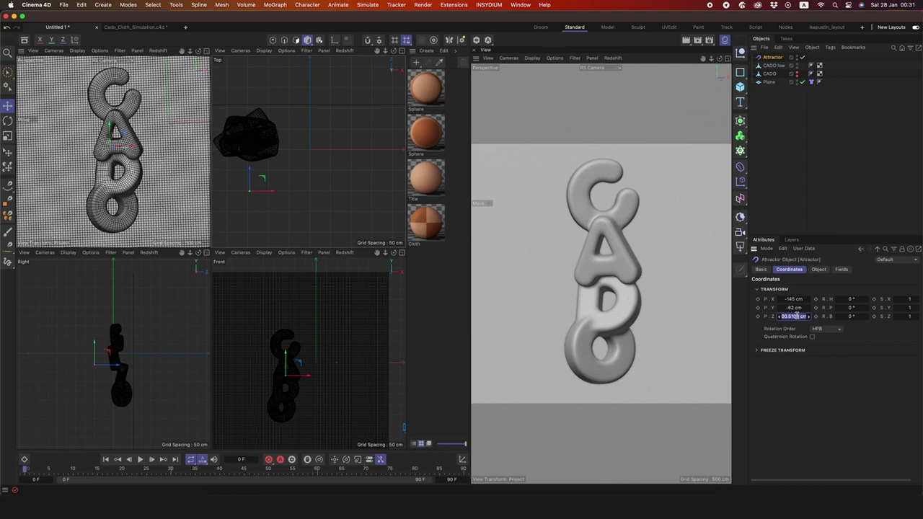
type("-12")
key("Return")
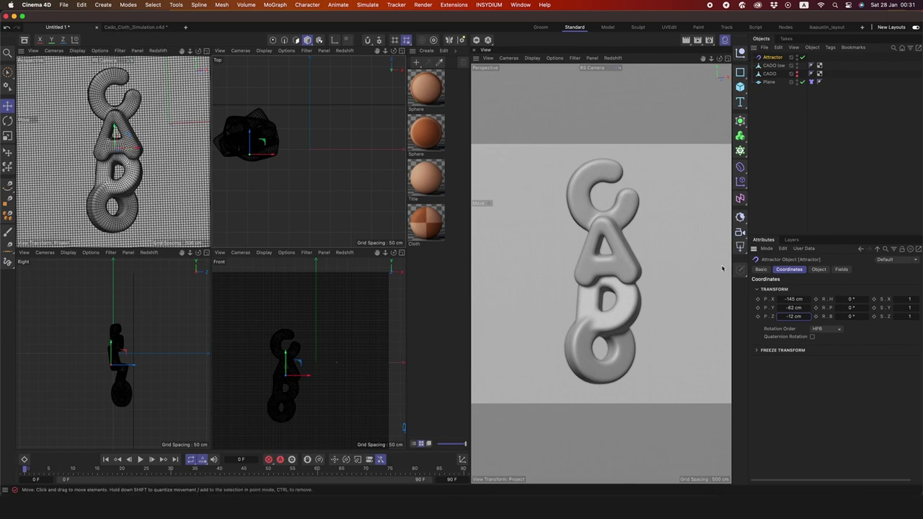
left_click(794, 317)
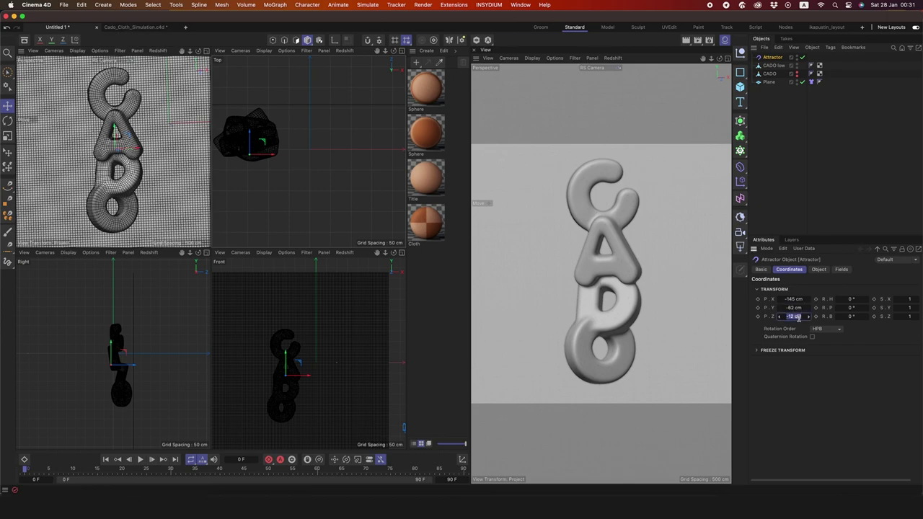
type("-")
key("Return")
Return to a single view and play the cloth simulation.
left_click(207, 52)
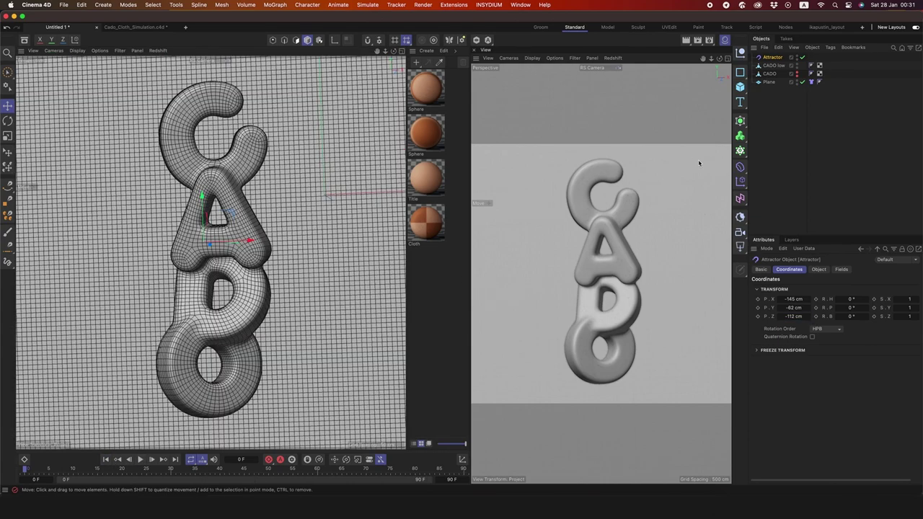
left_click(769, 81)
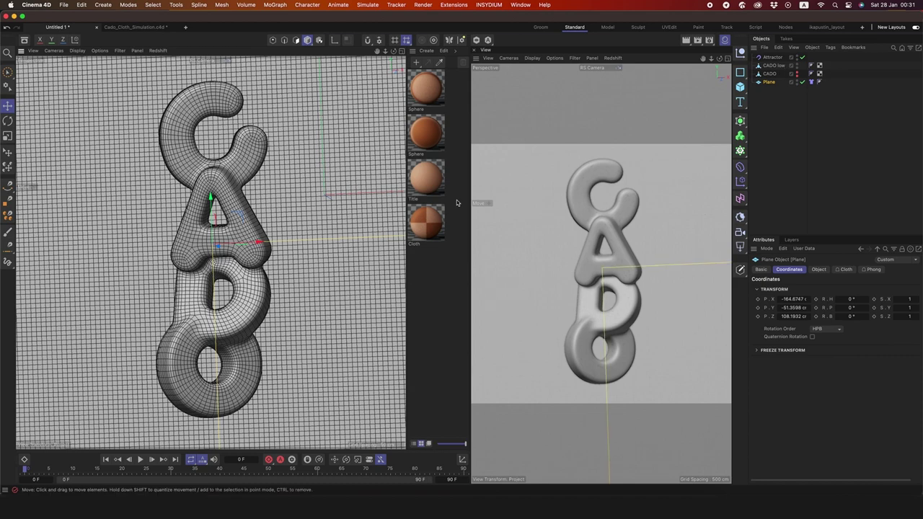
left_click(140, 460)
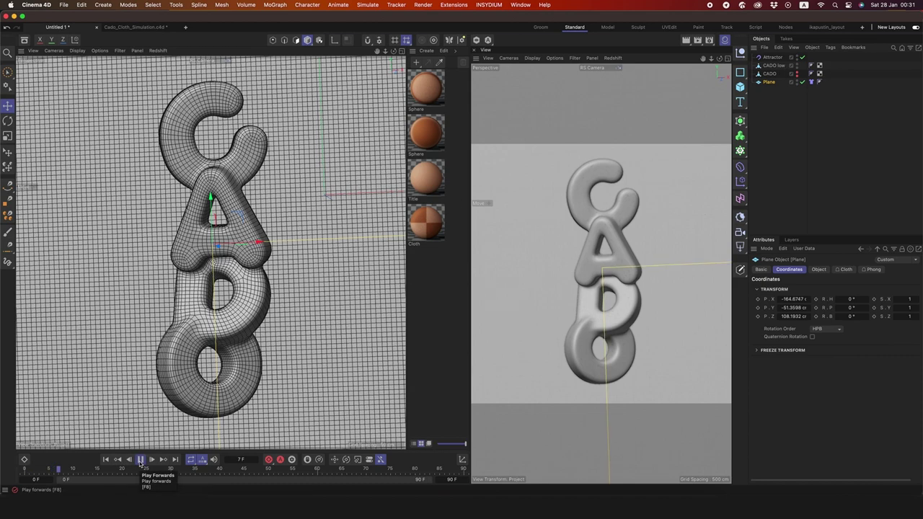
View the scene at an angle through the Default Camera with quick shading, and test-play it.
left_click(141, 460)
left_click(53, 50)
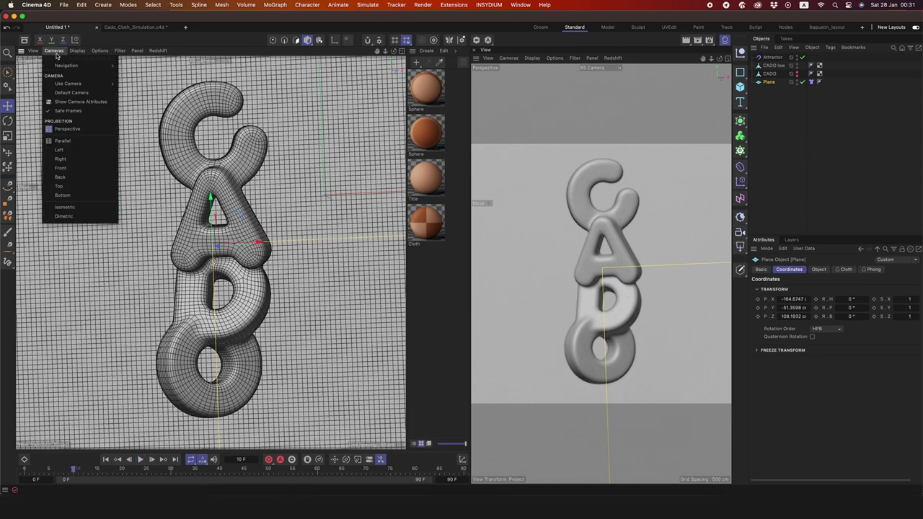
left_click(93, 95)
scroll(211, 253, "down", 5)
scroll(211, 253, "down", 3)
scroll(211, 253, "down", 3)
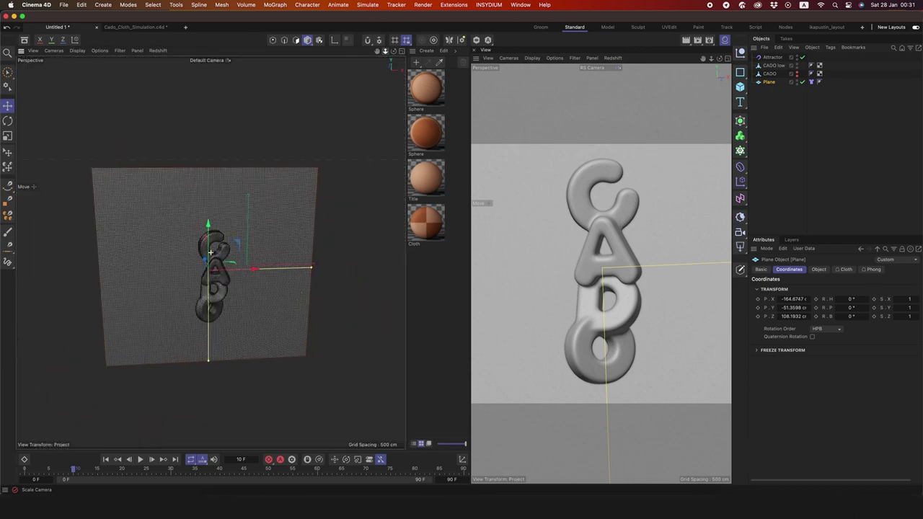
left_click_drag(211, 249, 67, 81, "alt")
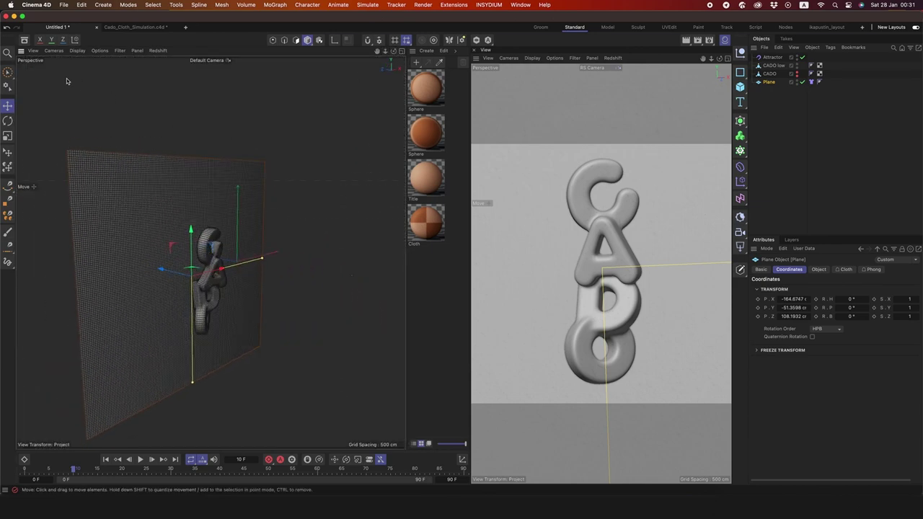
left_click(78, 52)
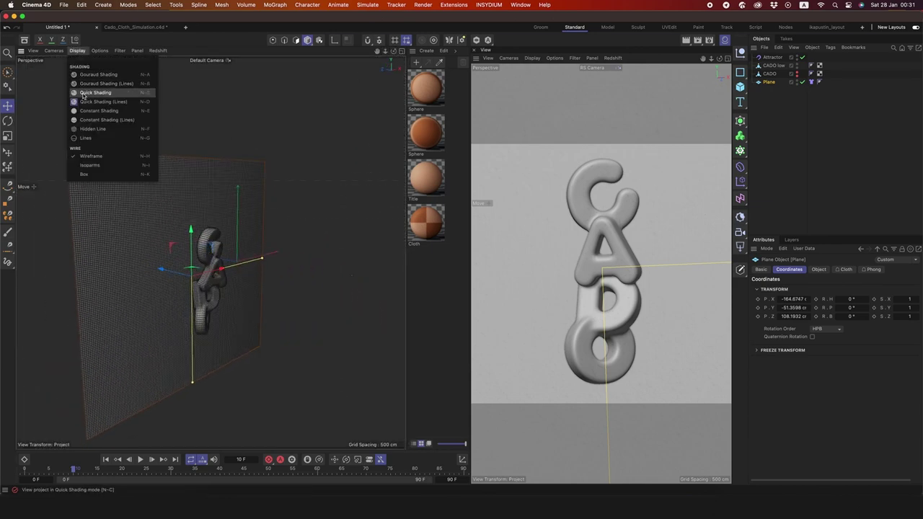
left_click(85, 97)
scroll(260, 260, "up", 3)
scroll(260, 259, "up", 3)
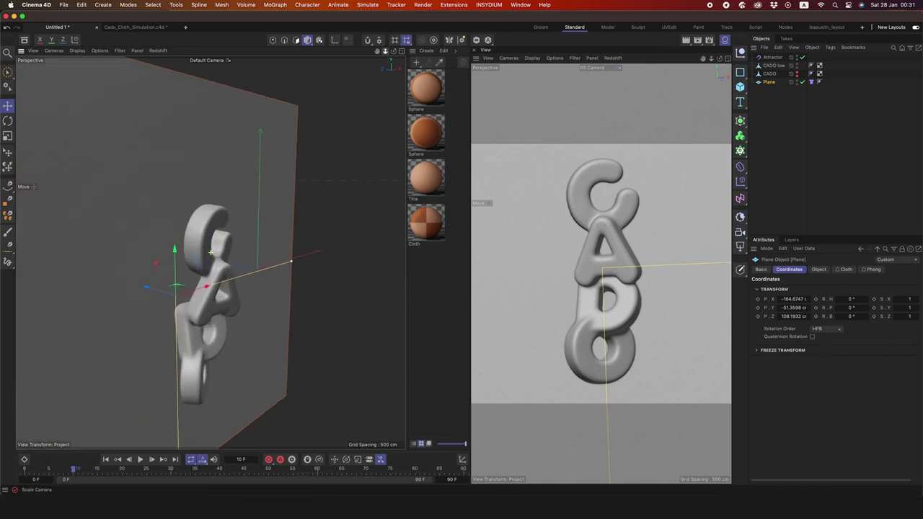
left_click(139, 460)
left_click(140, 460)
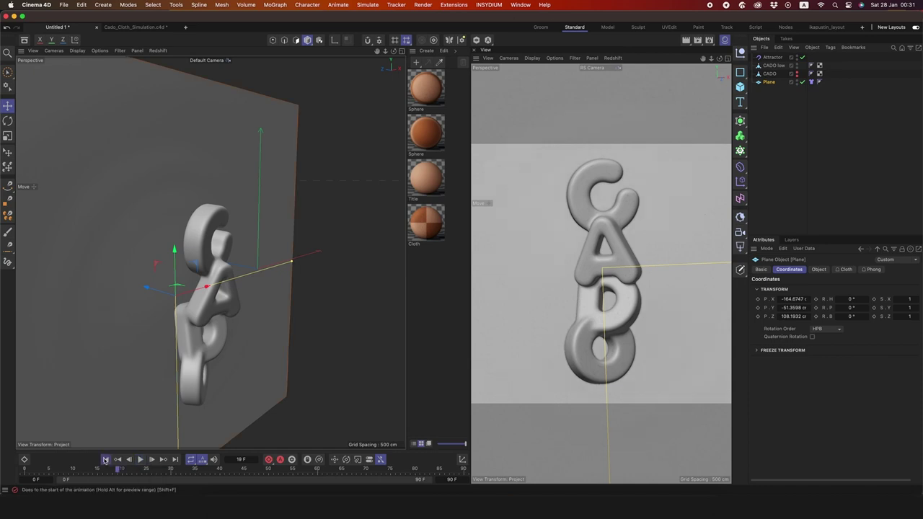
Raise the Attractor strength to 400 and replay the cloth simulation from the first frame.
left_click(771, 57)
left_click(819, 269)
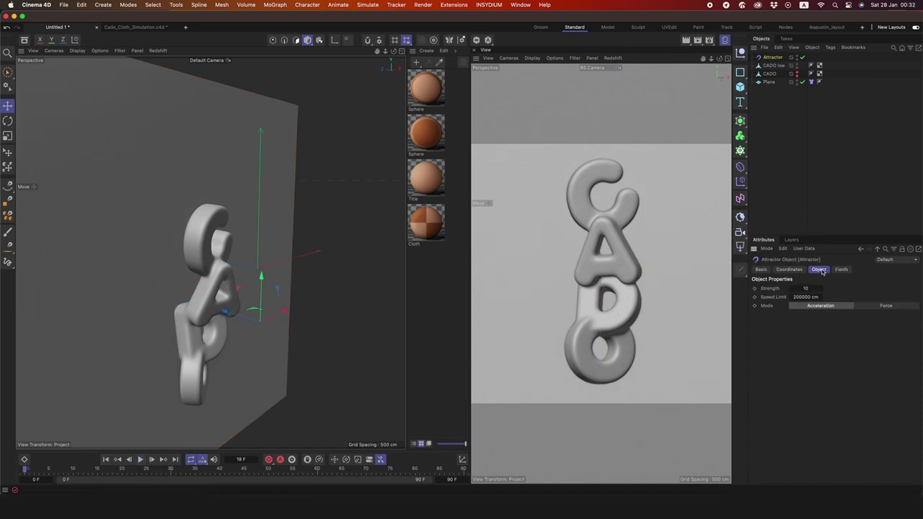
left_click(811, 289)
type("400")
left_click(105, 459)
left_click(140, 459)
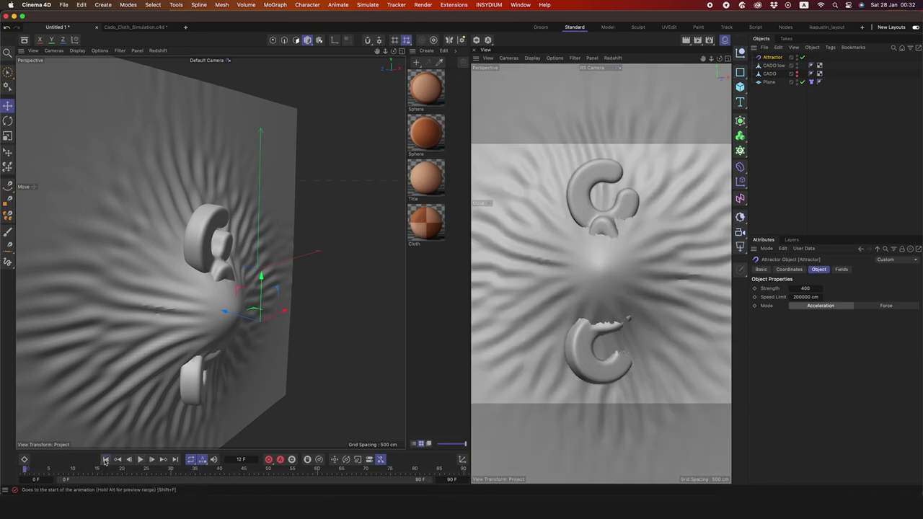
left_click(105, 460)
left_click(776, 66)
Give CADO low a Collider tag with 0.2 bounce and friction, and rewind.
right_click(776, 67)
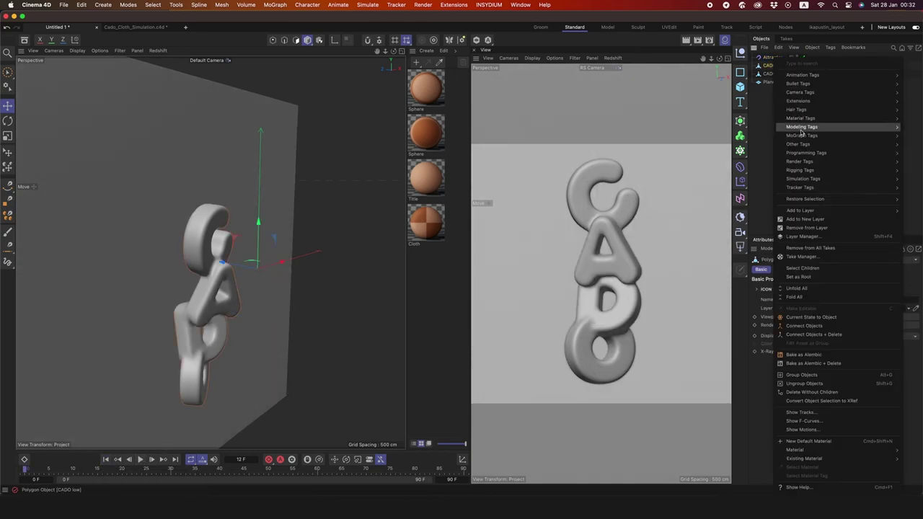
left_click(754, 235)
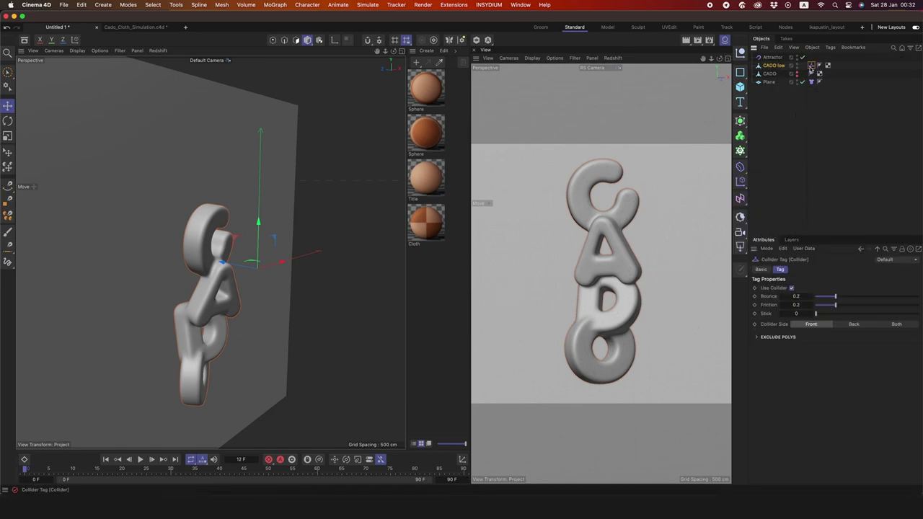
key("shift+f")
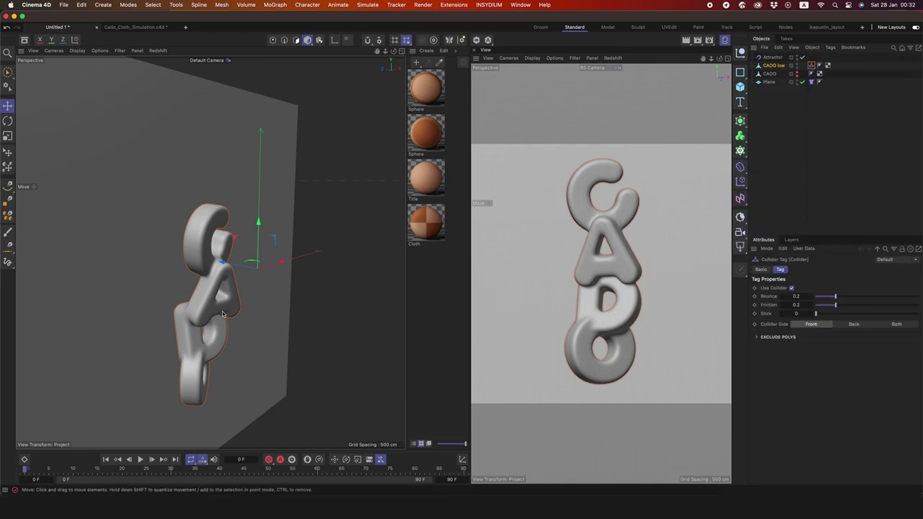
Play the cloth simulation to frame 24 so it drapes around the letters, then select CADO low.
left_click(140, 459)
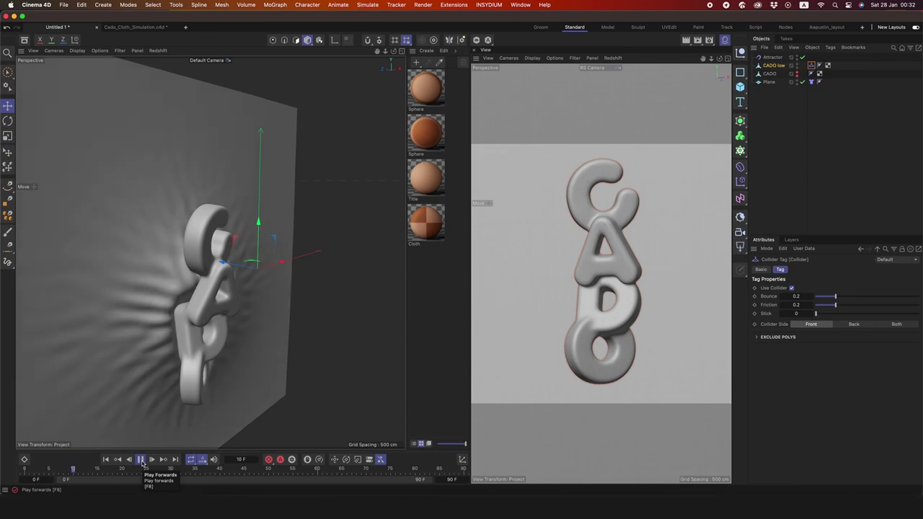
left_click(142, 462)
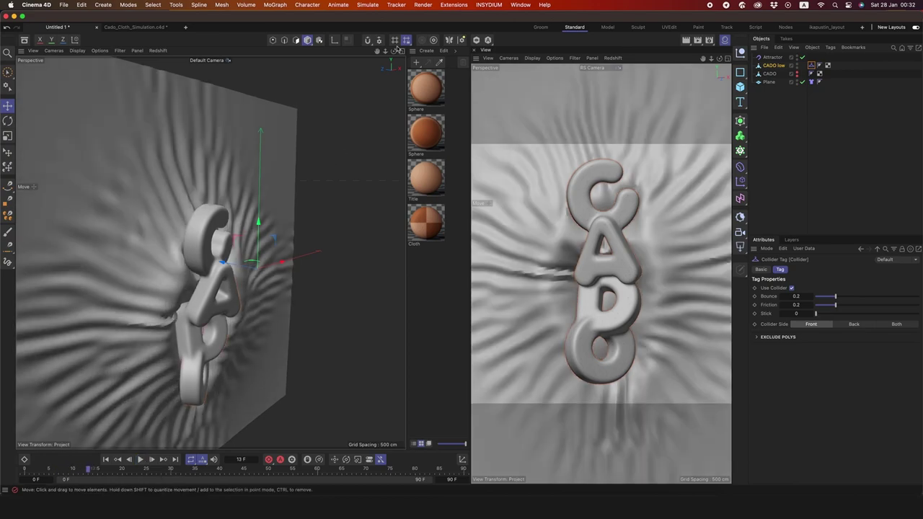
left_click_drag(199, 253, 238, 254, "alt")
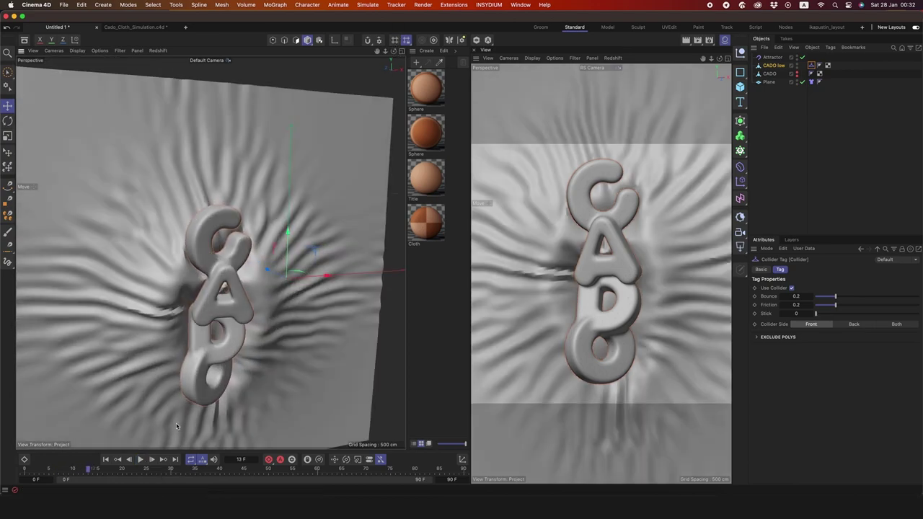
left_click(142, 460)
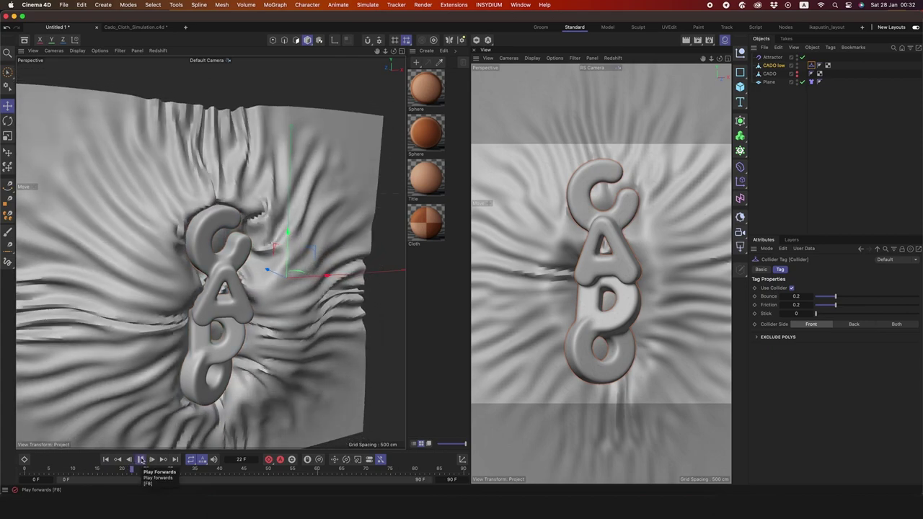
left_click(142, 460)
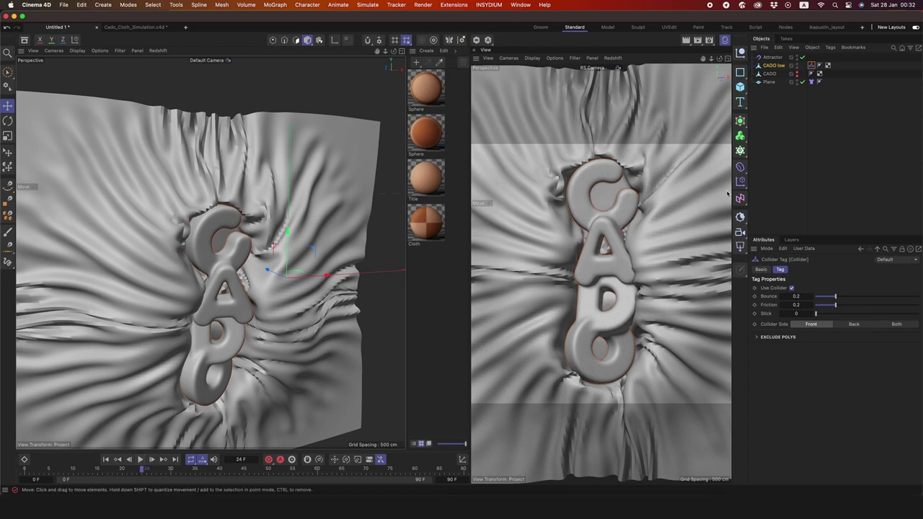
left_click(775, 66)
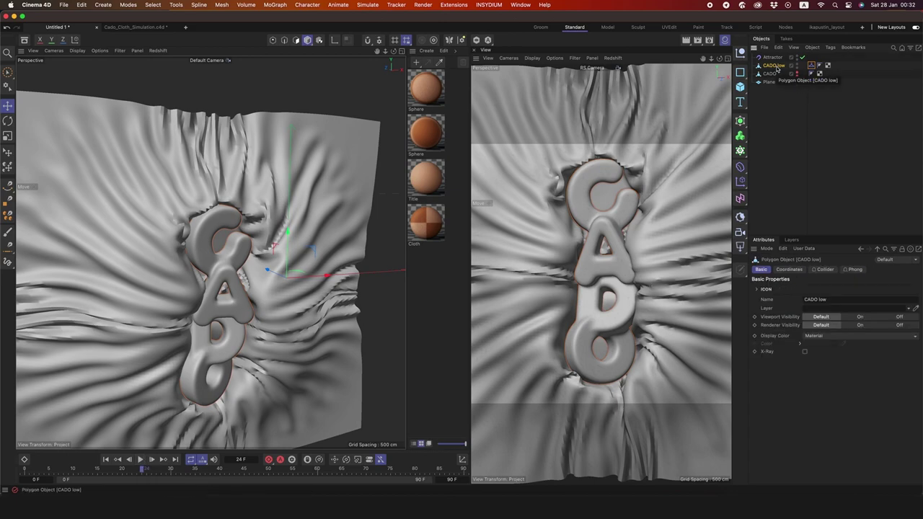
Nest the cloth Plane under a level-2 Catmull-Clark Subdivision Surface and disable it for now.
left_click(741, 122, "alt")
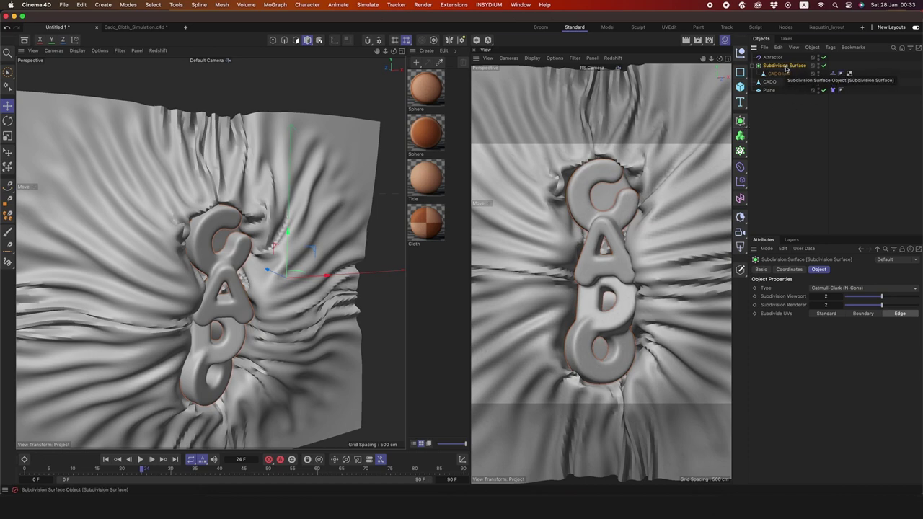
key("ctrl+z")
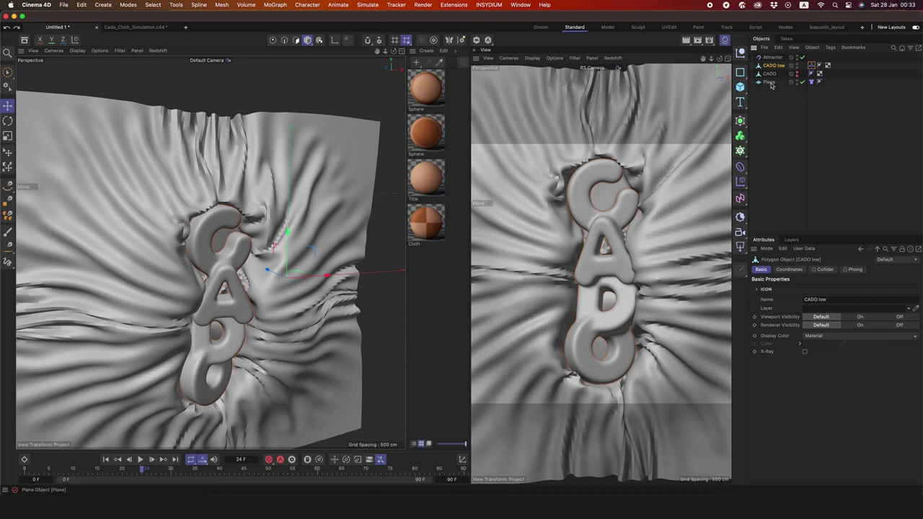
key("ctrl+z")
left_click(741, 122, "alt")
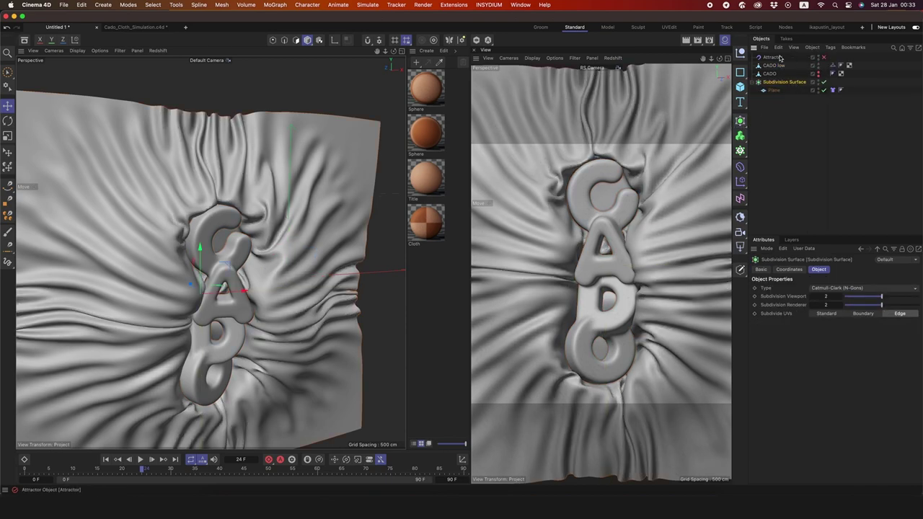
left_click(824, 58)
left_click(785, 81)
left_click(824, 81)
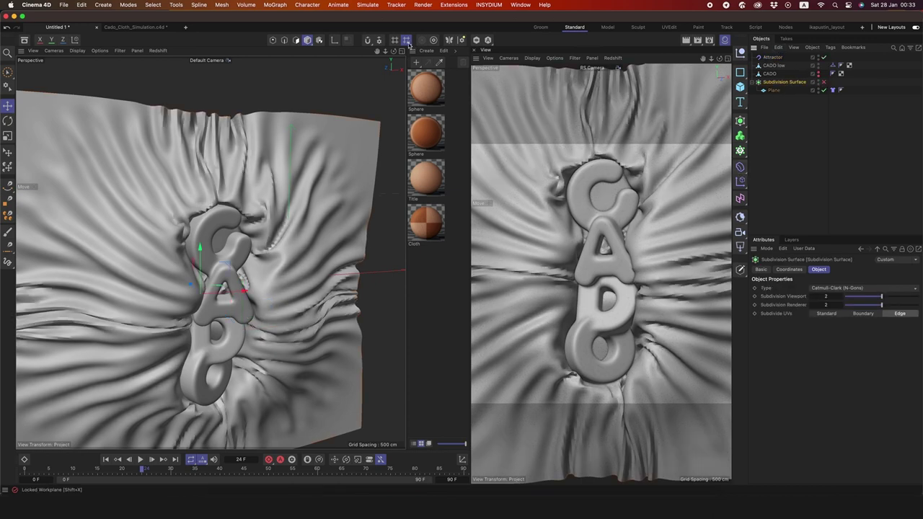
left_click(368, 5)
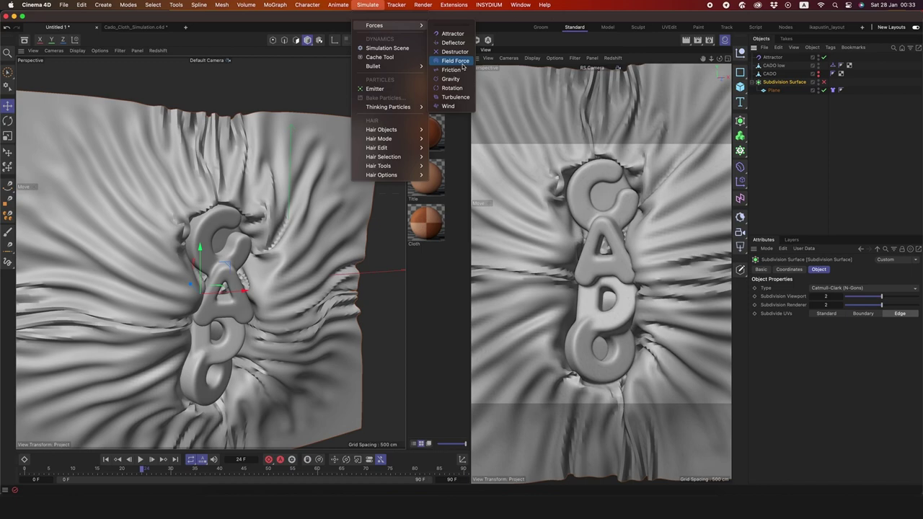
Add a Turbulence force at 40 cm strength and 18% scale, then replay and rewind the simulation.
left_click(753, 73)
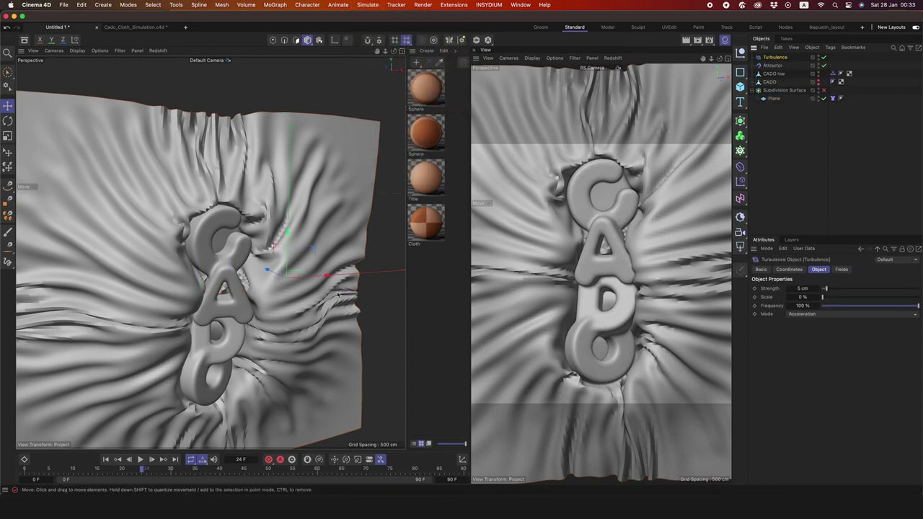
left_click(105, 460)
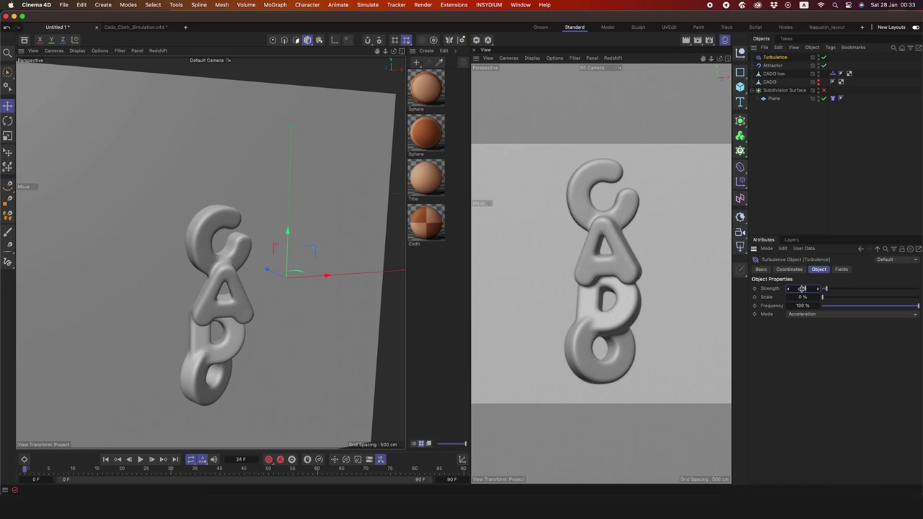
mouse_move(802, 288)
left_mouse_down()
mouse_move(829, 288)
mouse_move(815, 297)
left_mouse_up()
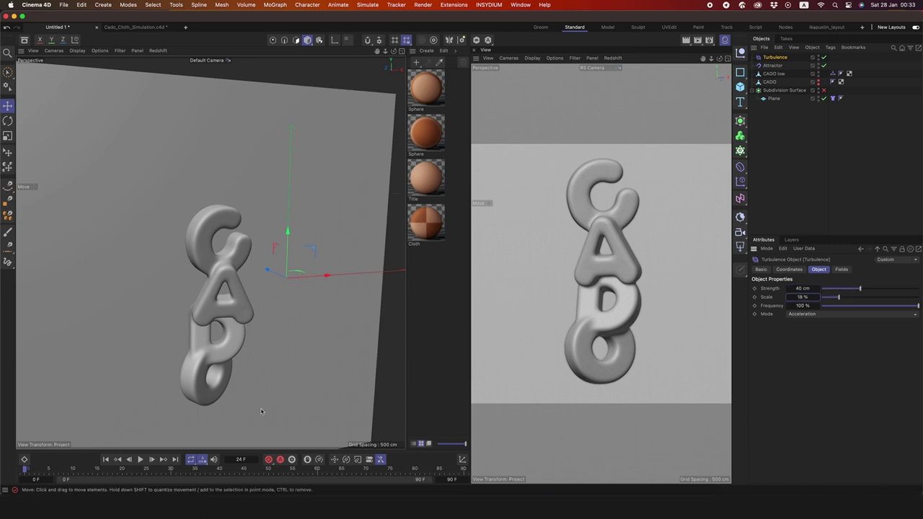
left_click(140, 459)
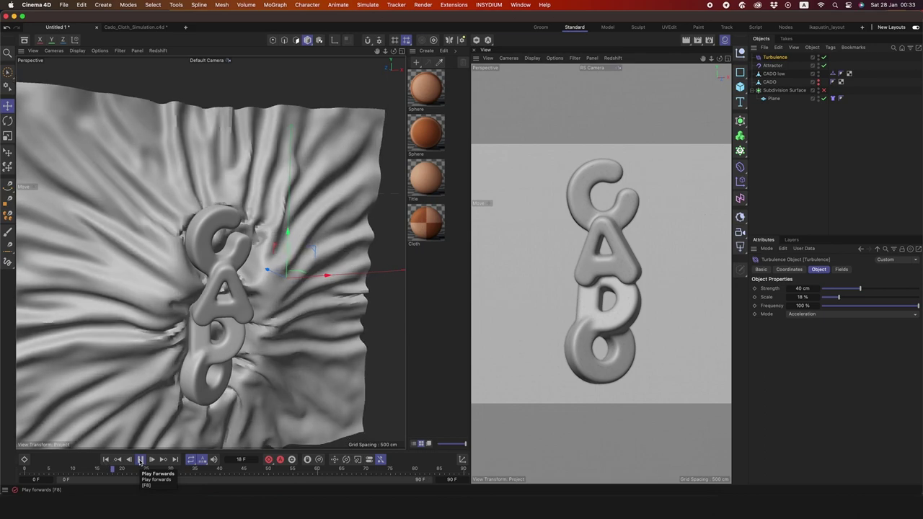
left_click(141, 459)
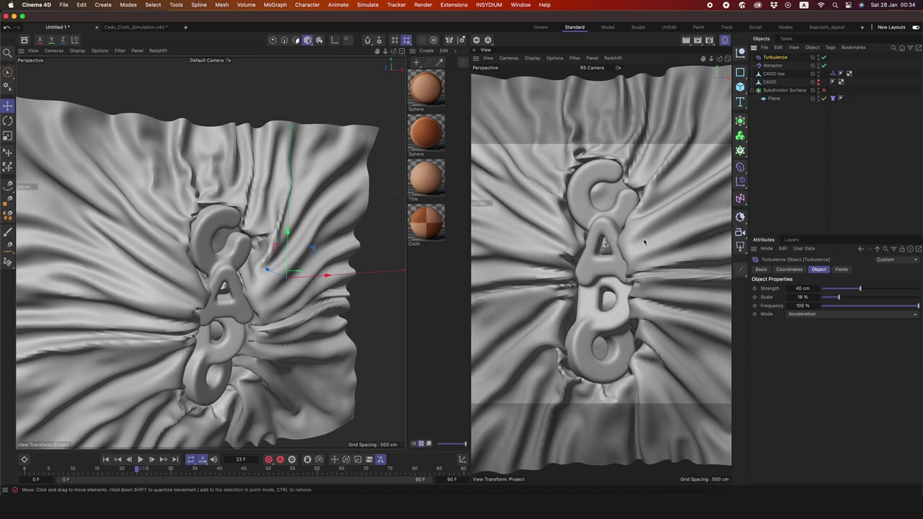
key("shift+f")
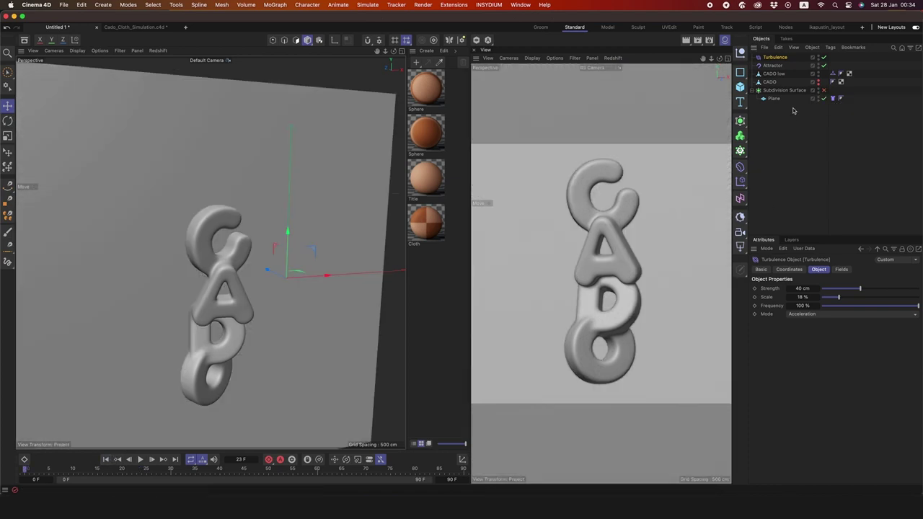
On the Plane's Cloth tag, set Bendiness 2000, Stretchiness 2 and Thickness 5 cm.
left_click(833, 98)
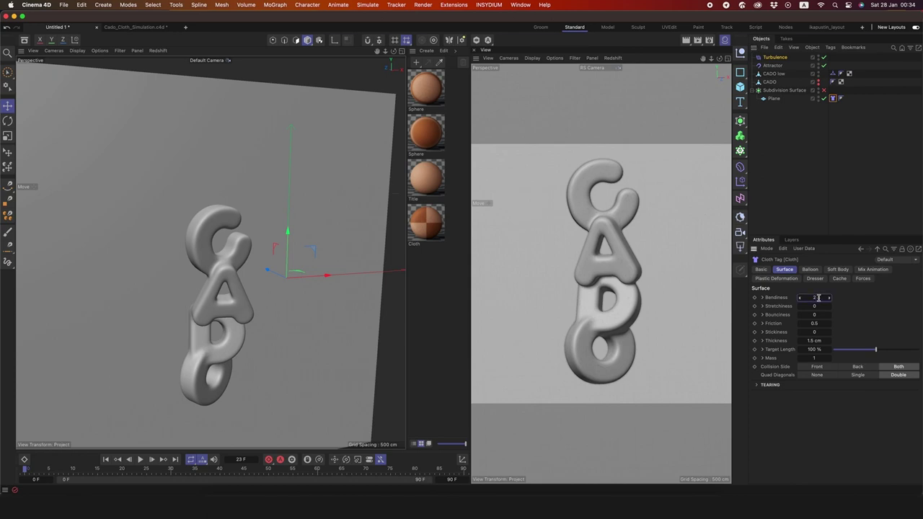
type("000")
double_click(817, 307)
type("2")
double_click(816, 341)
type("5")
key("Return")
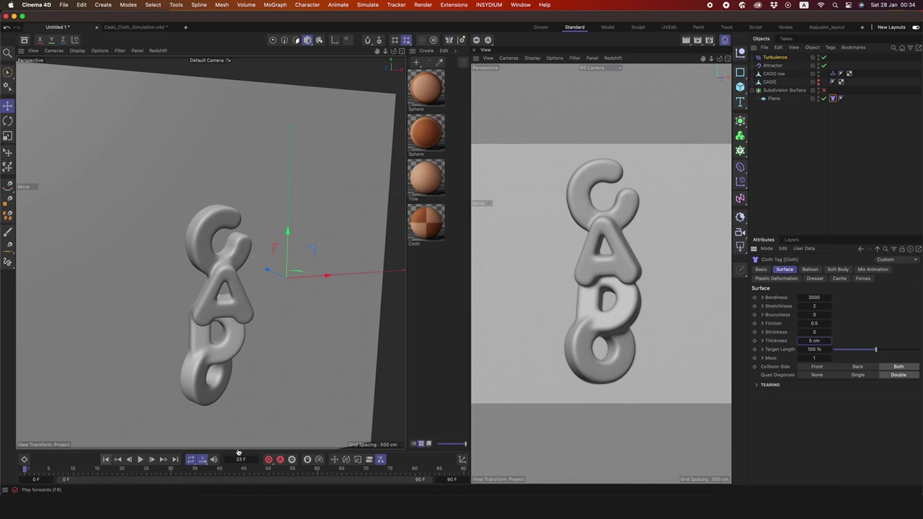
Replay the stiffer cloth simulation from the start, then briefly preview it with Subdivision Surface.
left_click(105, 460)
left_click(140, 460)
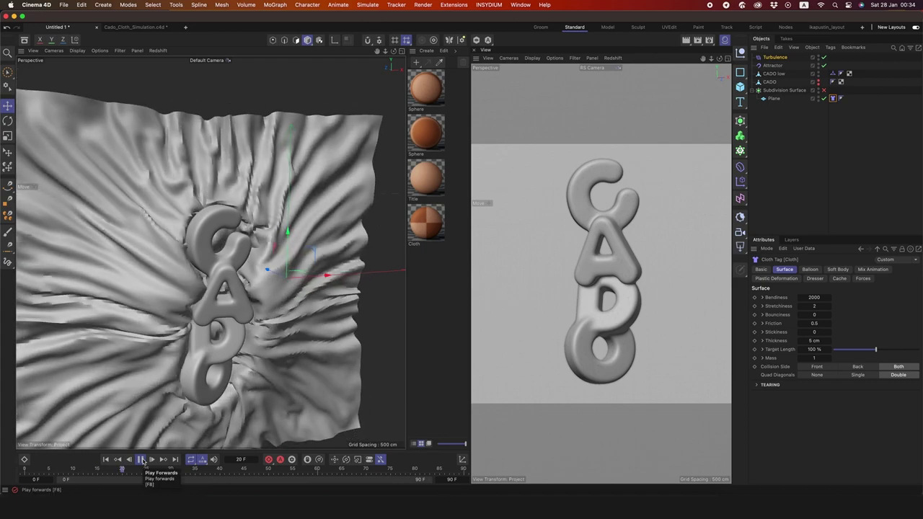
left_click(142, 460)
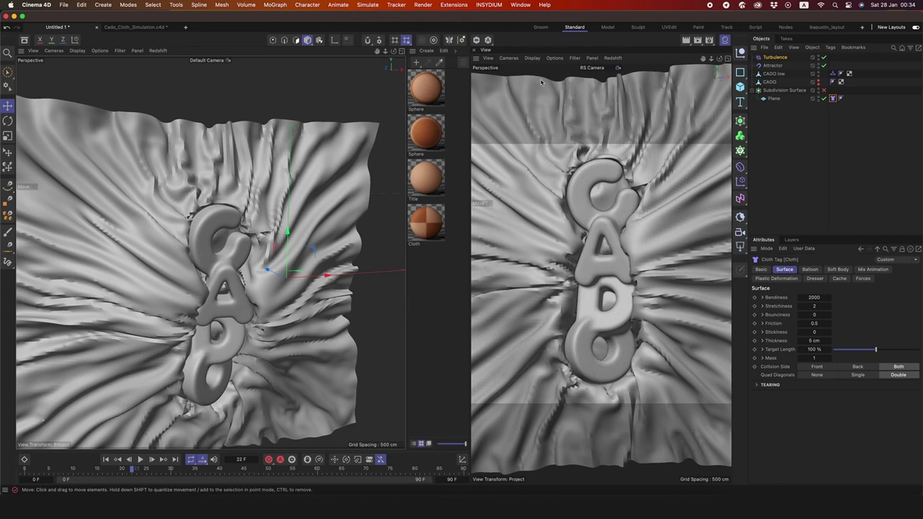
left_click(825, 90)
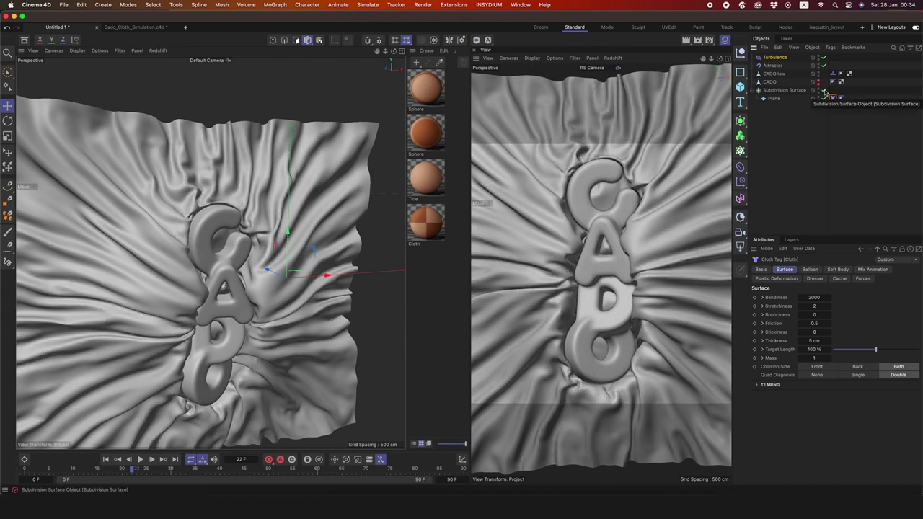
left_click(824, 92)
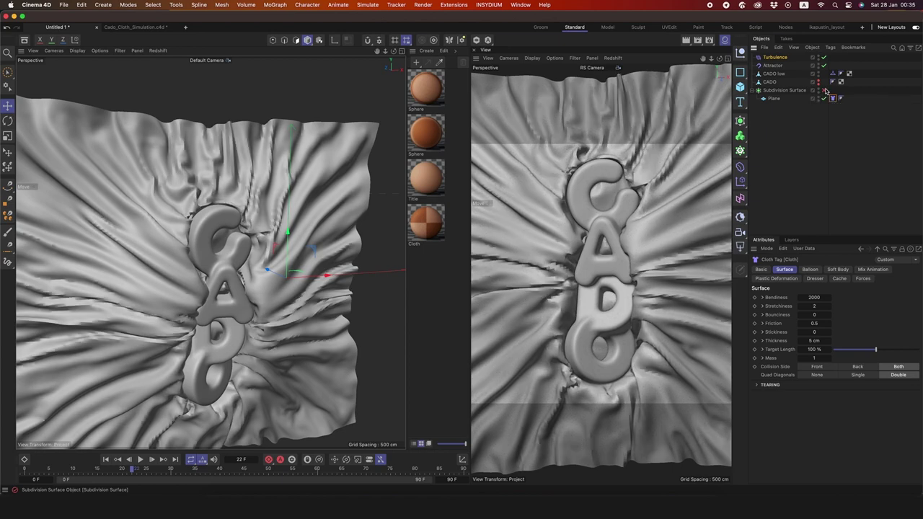
key("ctrl+d")
Add a Rotation force and replay the cloth simulation from the start to test it.
left_click(368, 5)
mouse_move(375, 25)
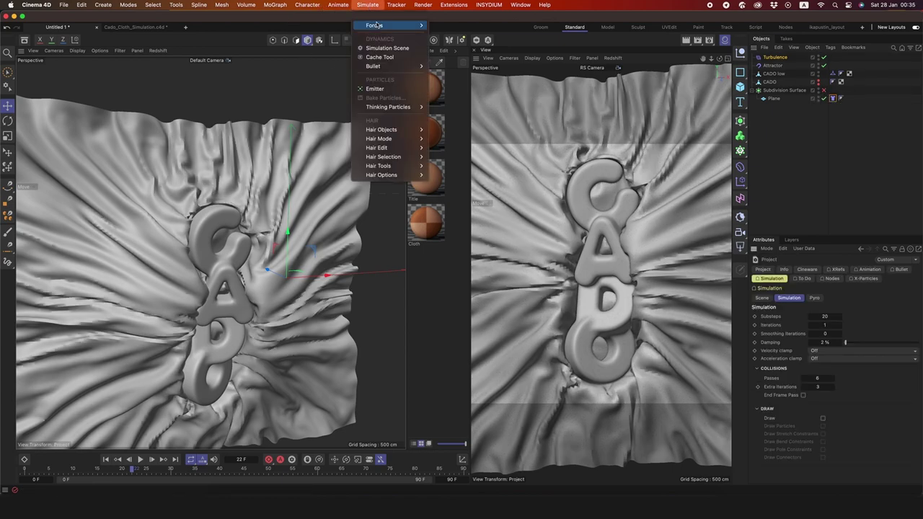
left_click(452, 87)
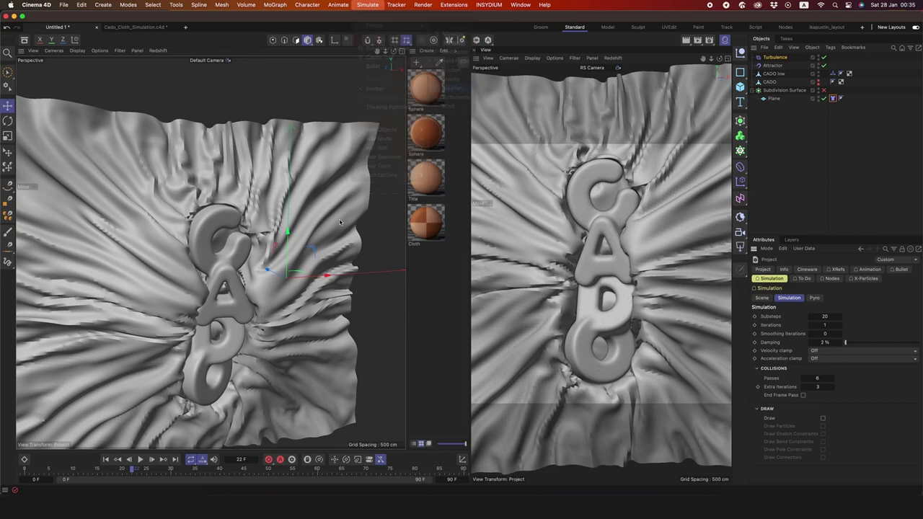
left_click(106, 459)
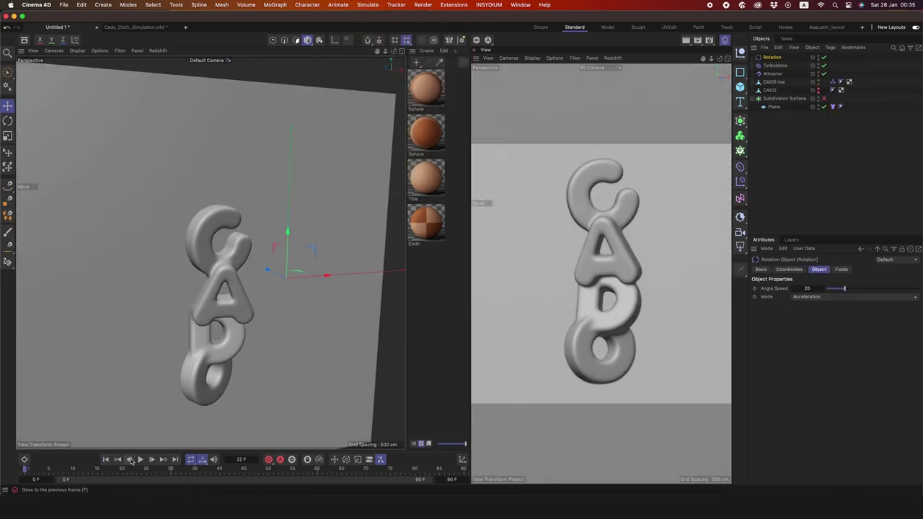
left_click(142, 460)
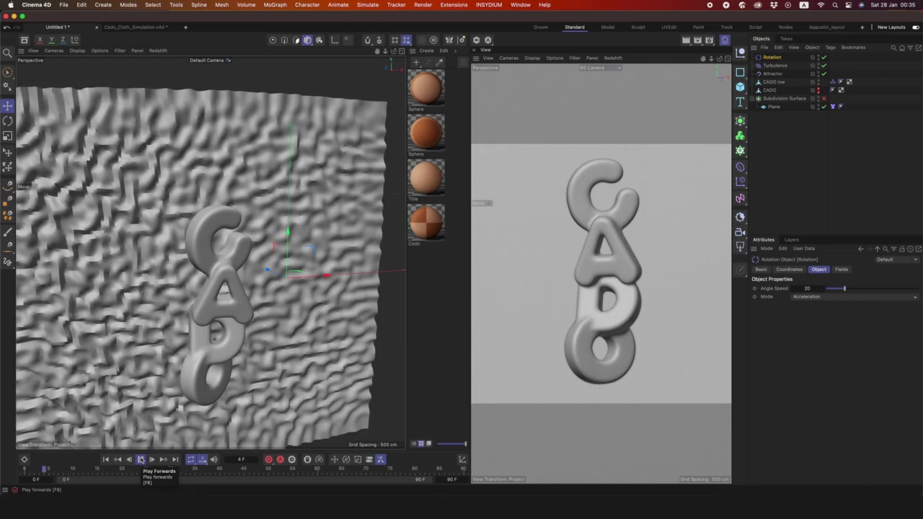
left_click(105, 460)
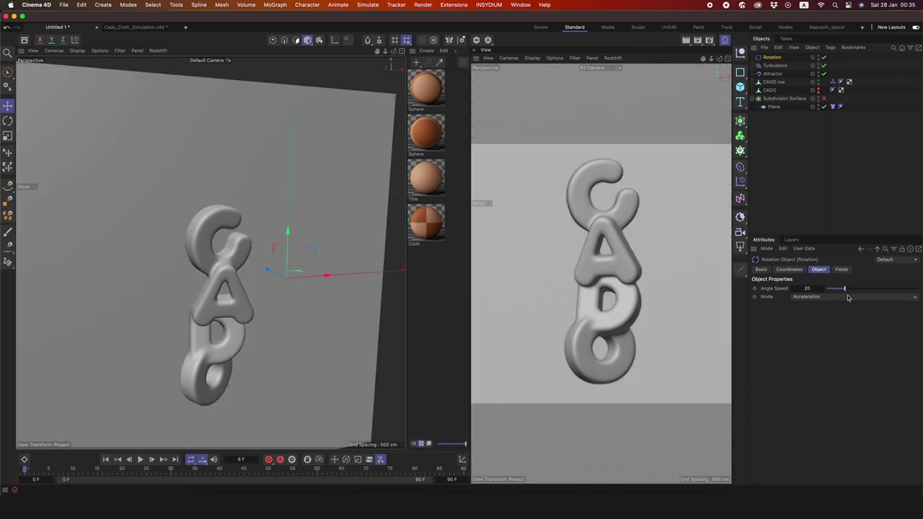
Lower the Rotation Angle Speed to 2, replay the cloth, and re-enable Subdivision Surface smoothing.
key("Return")
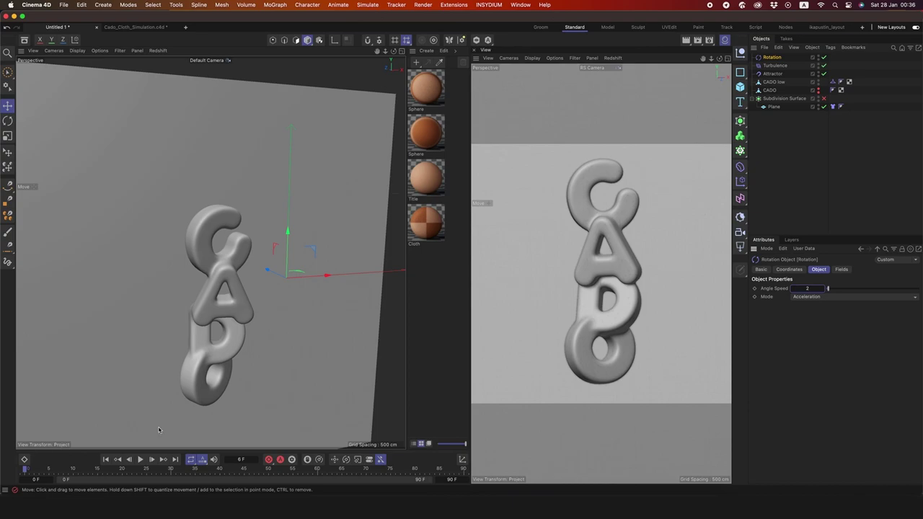
left_click(141, 460)
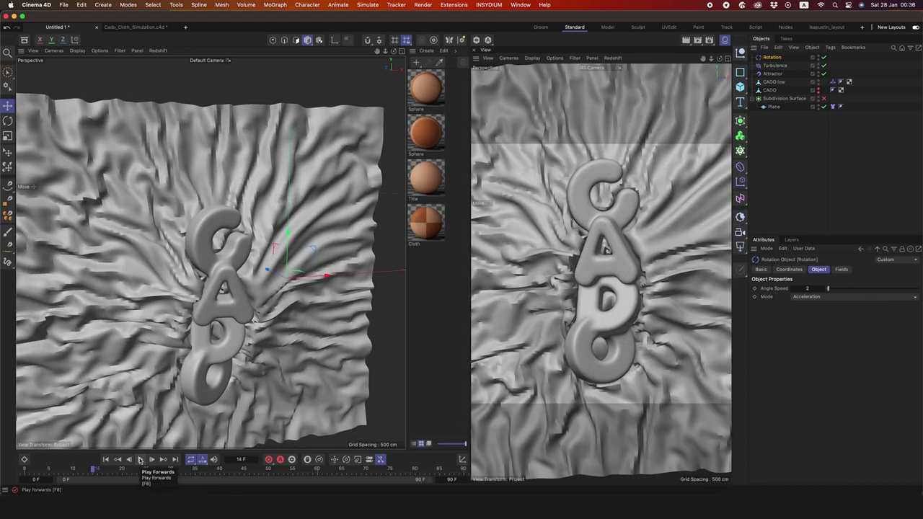
left_click(825, 98)
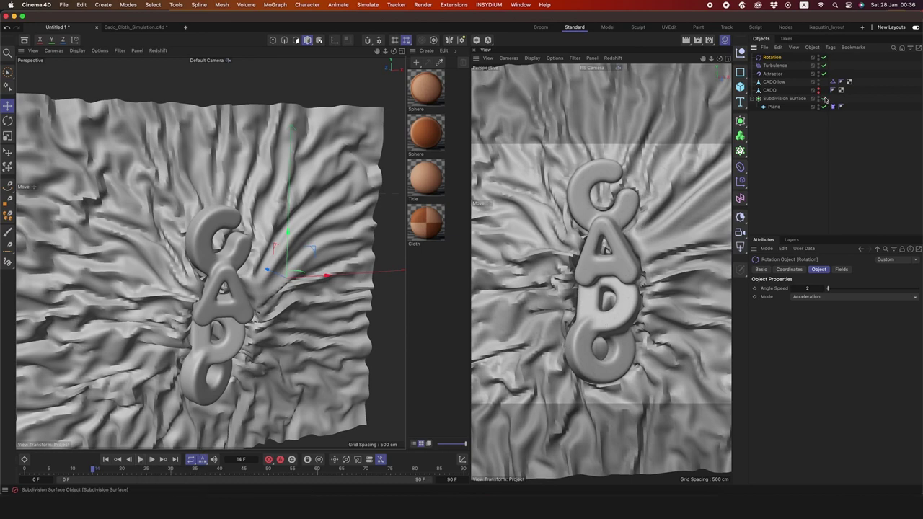